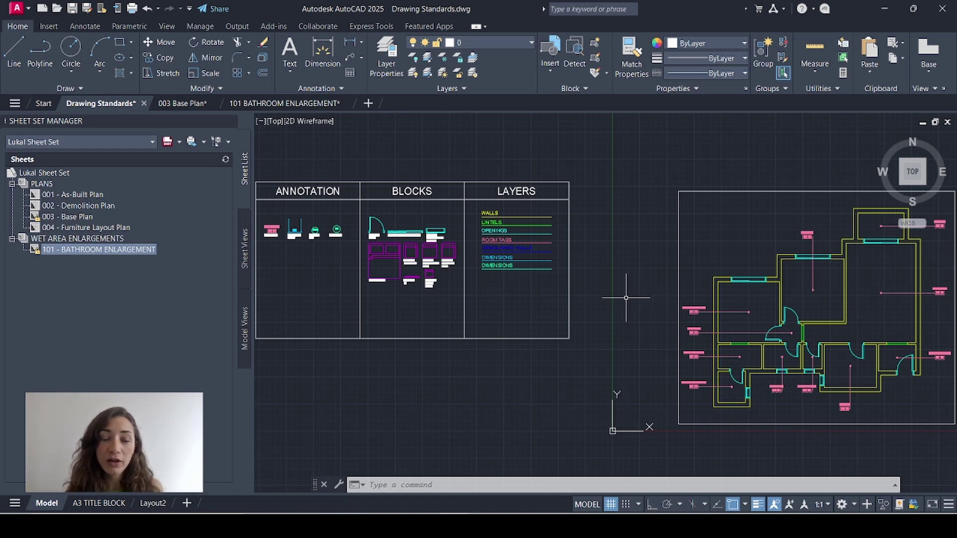
Step: Look through the 003 Base Plan and 101 Bathroom Enlargement sheets of the sheet set
click(182, 104)
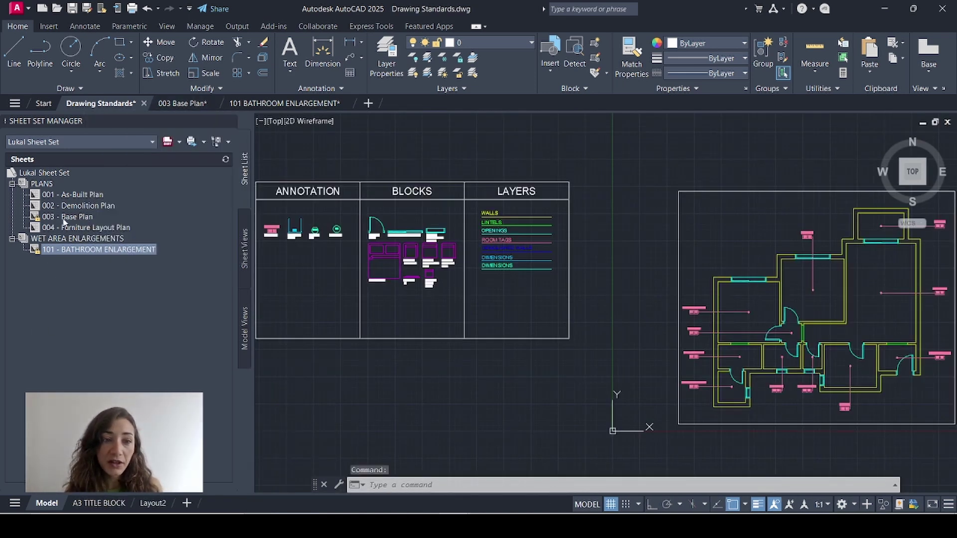
double_click(63, 218)
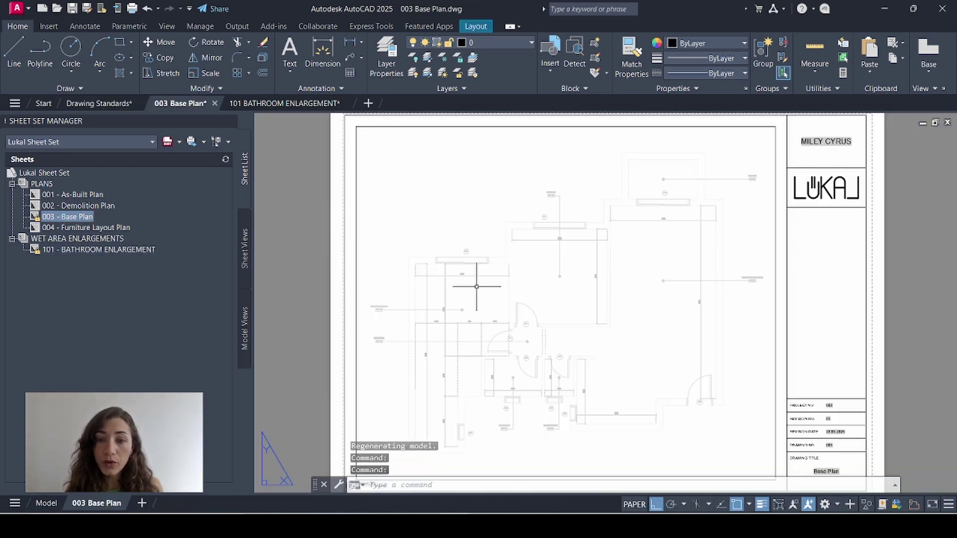
double_click(74, 250)
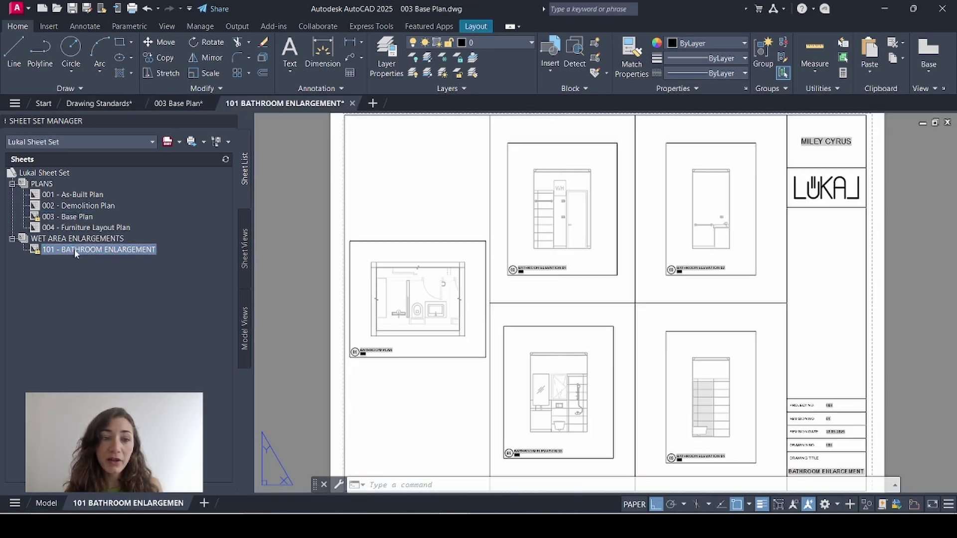
key(ctrl+shift+Tab)
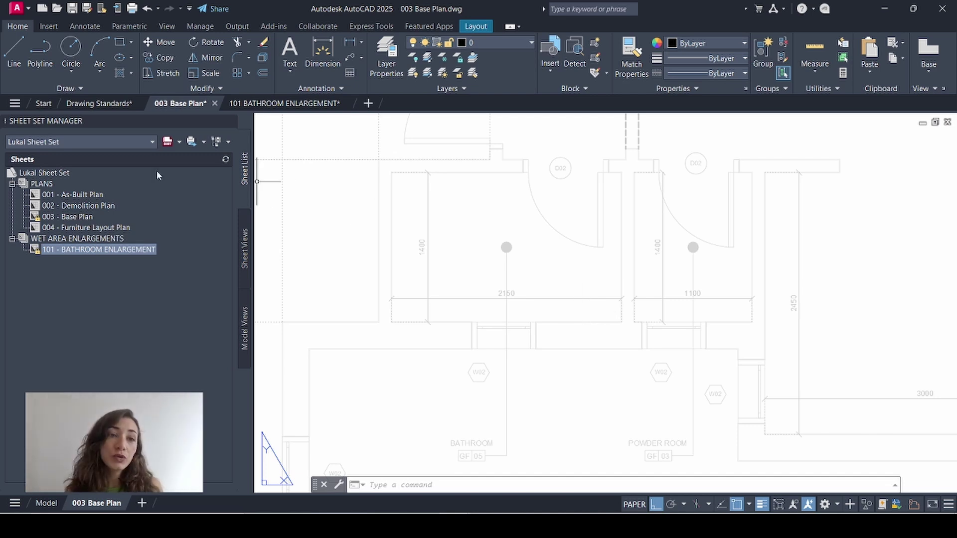
Step: Switch to the Drawing Standards file and open its A3 TITLE BLOCK layout at the view label block
click(87, 103)
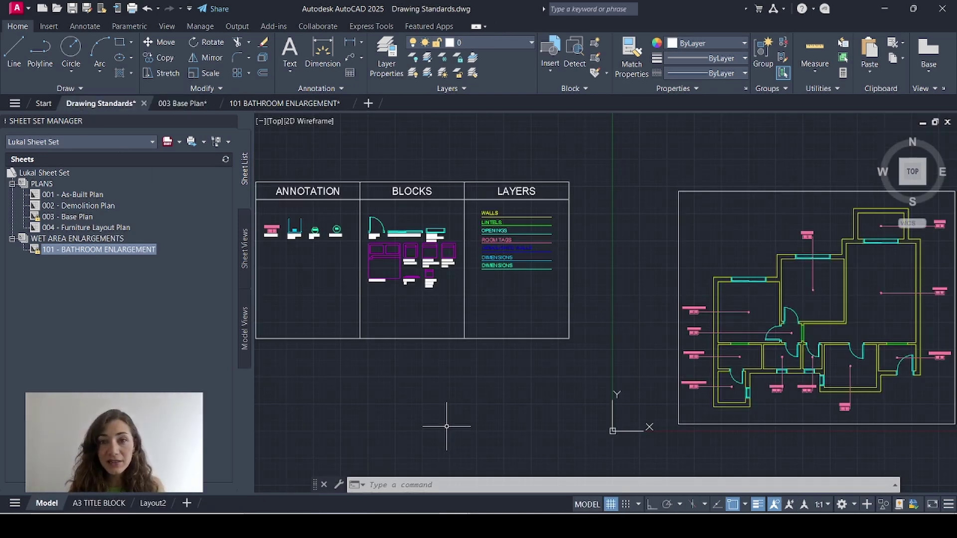
click(100, 502)
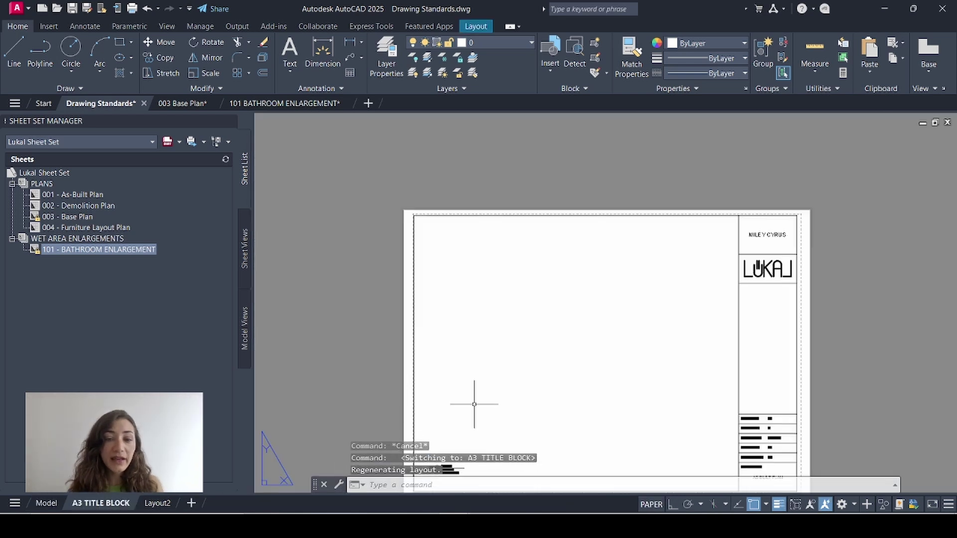
middle_click(530, 376)
middle_click(529, 375)
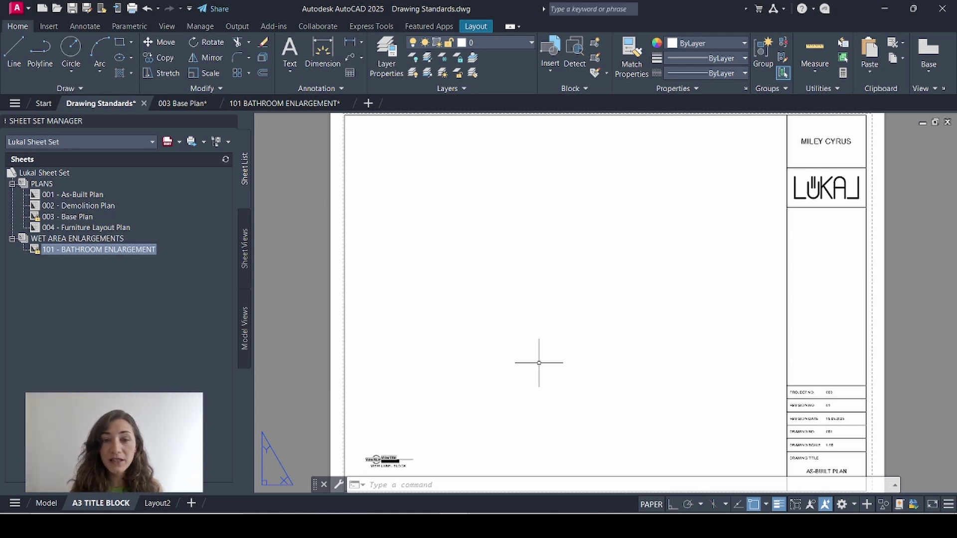
scroll(356, 408, up, 6)
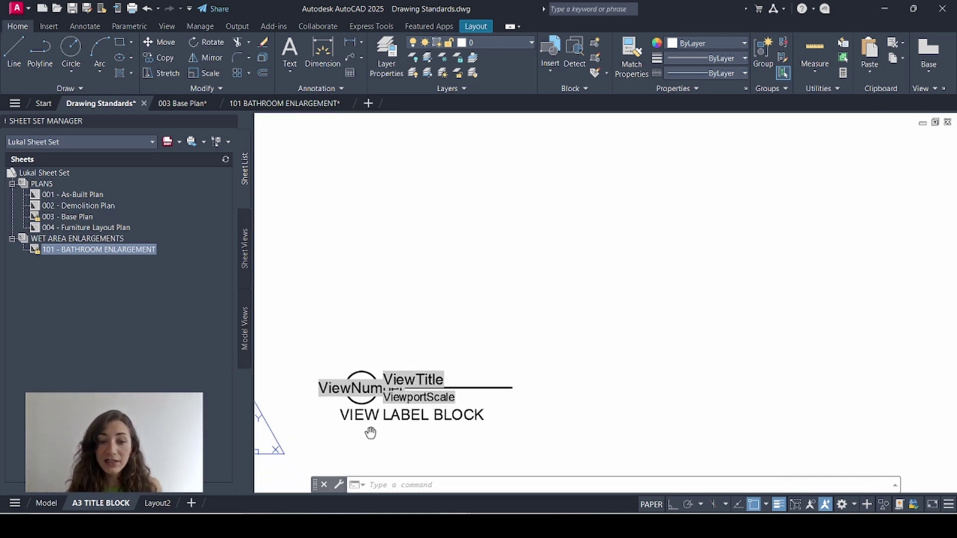
middle_drag(356, 408, 359, 379)
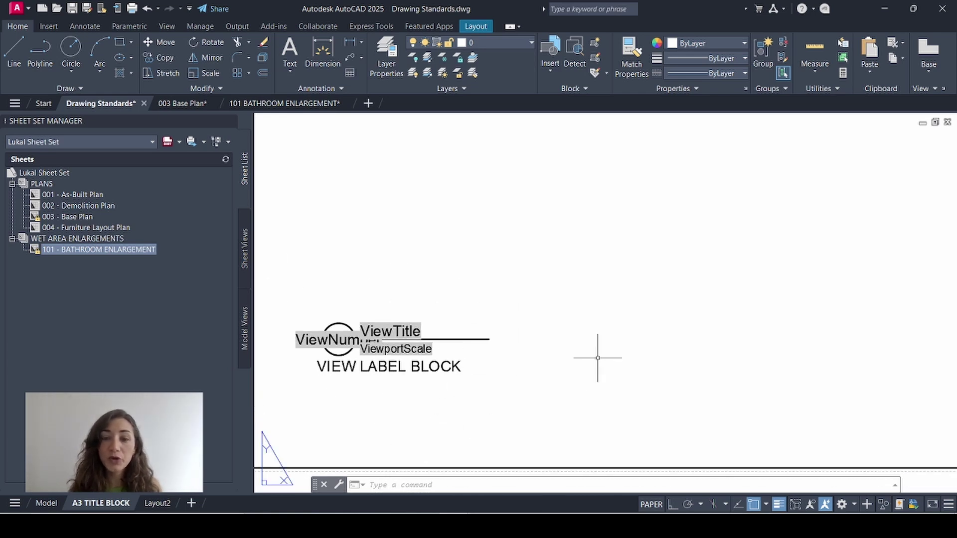
middle_drag(620, 344, 588, 355)
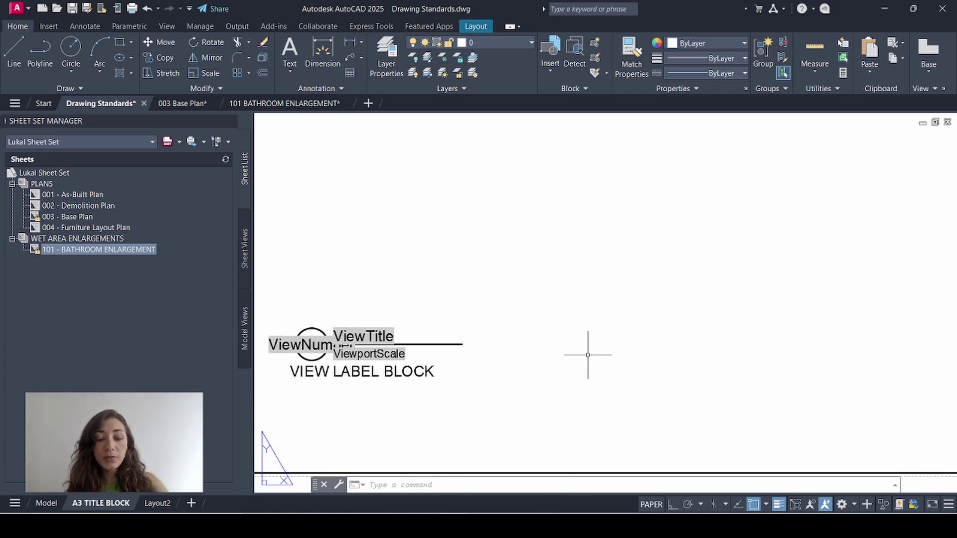
Step: Draw a circle with a radius of 3 in the empty area beside the view label block
text(c)
key(Return)
click(588, 352)
text(3)
key(Return)
scroll(589, 344, up, 4)
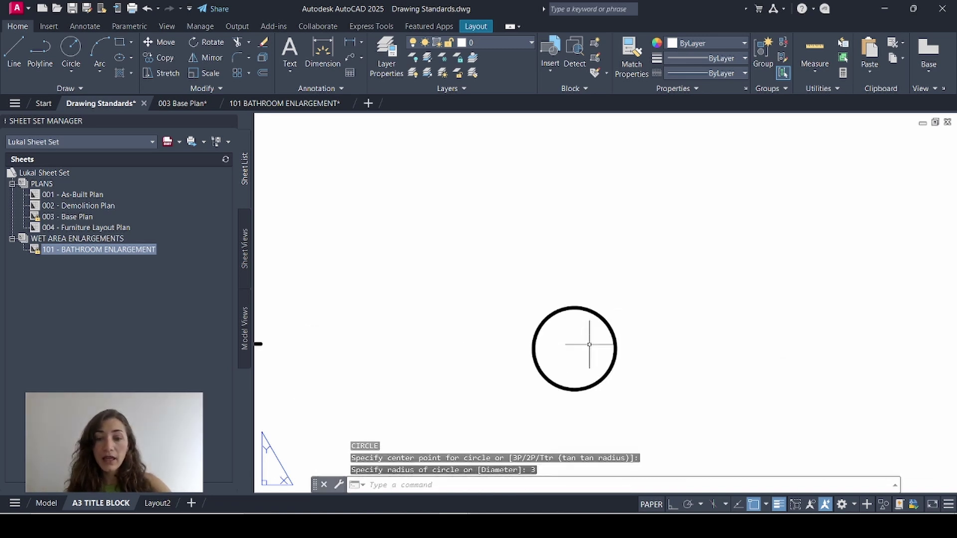
Step: Draw a horizontal line across the circle from its left quadrant to its right quadrant
scroll(590, 343, up, 2)
text(l)
key(Return)
click(497, 351)
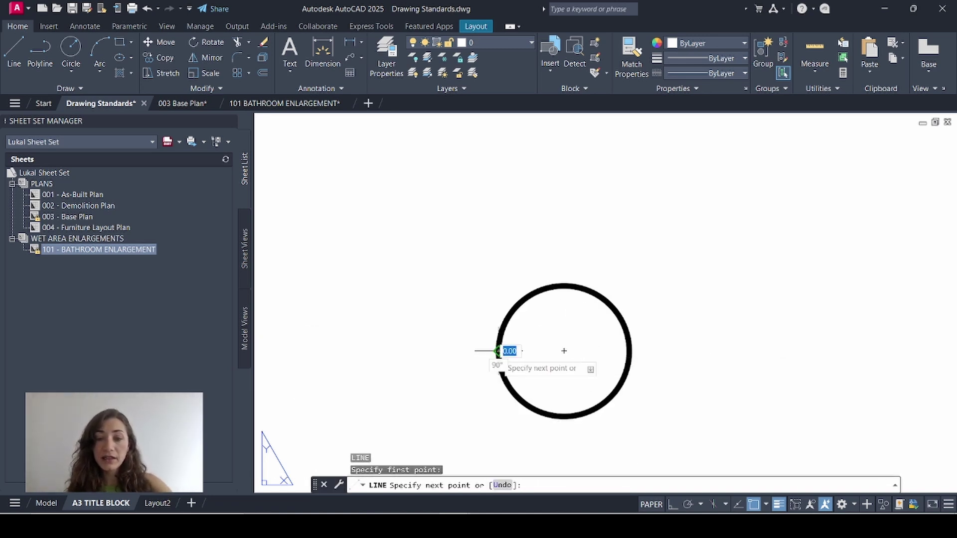
click(630, 351)
key(Escape)
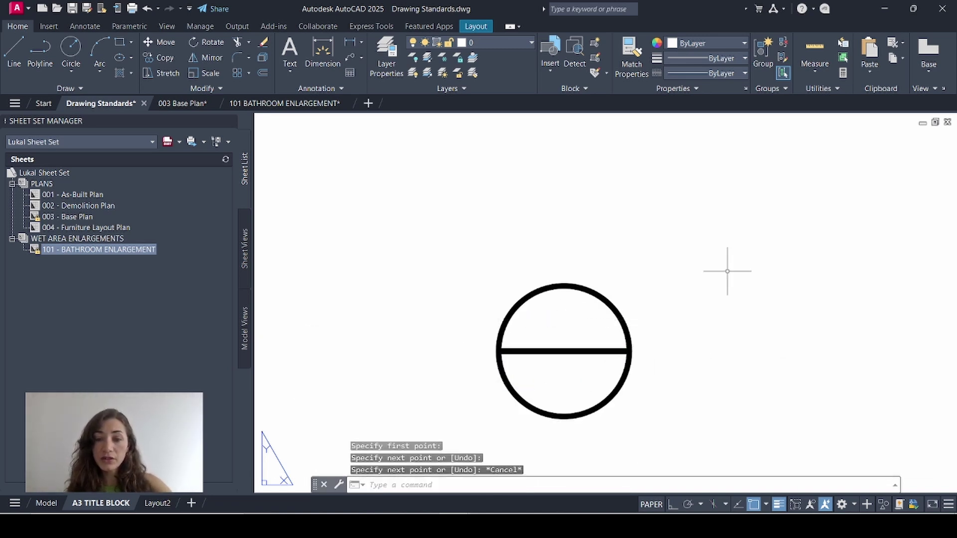
Step: Convert the circle and its dividing line into a block named DETAIL REFERENCE and open it in the block editor
click(727, 264)
click(431, 456)
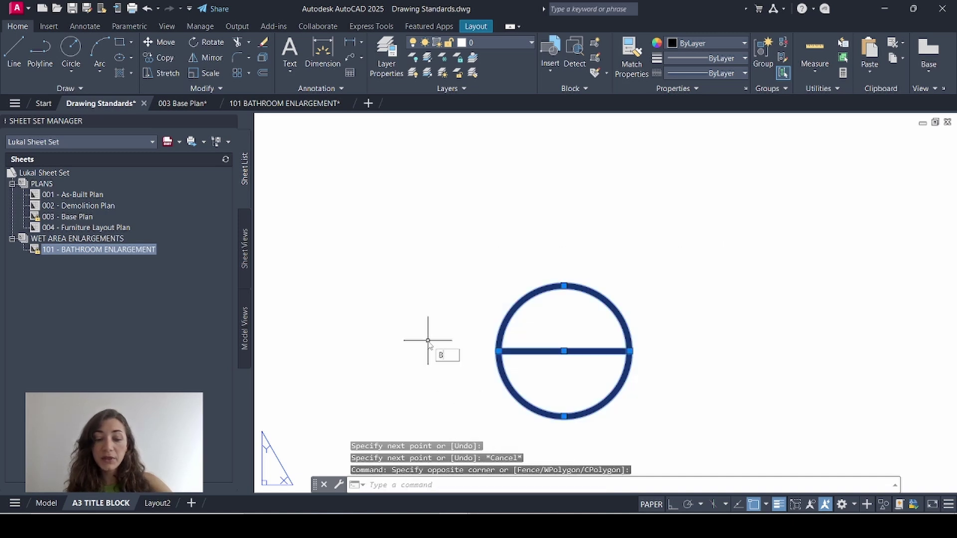
text(B)
key(Return)
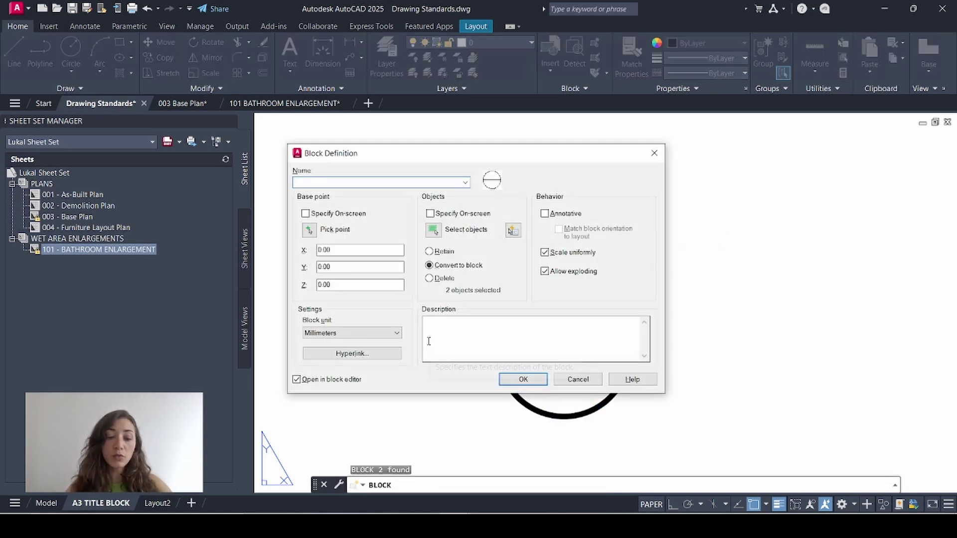
text(DETAIL)
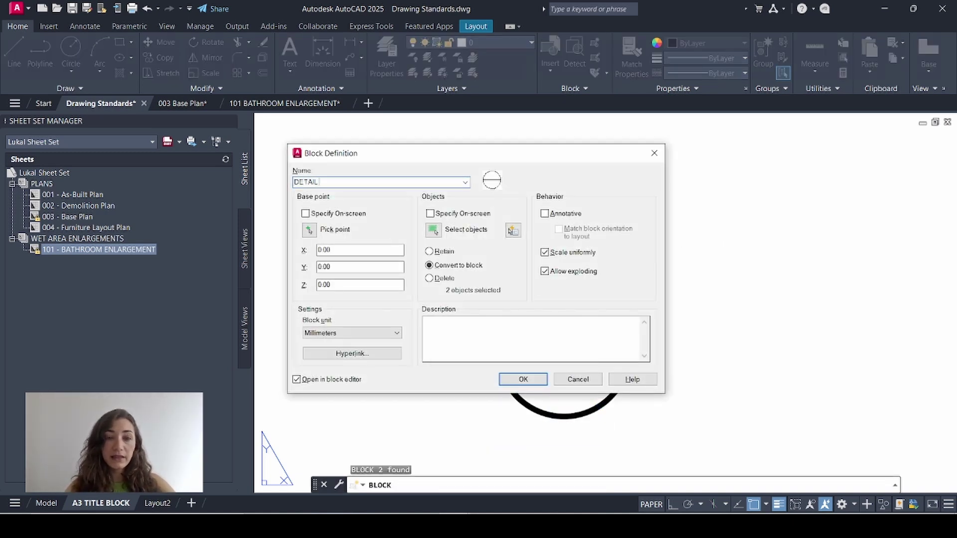
text( REFERENCE)
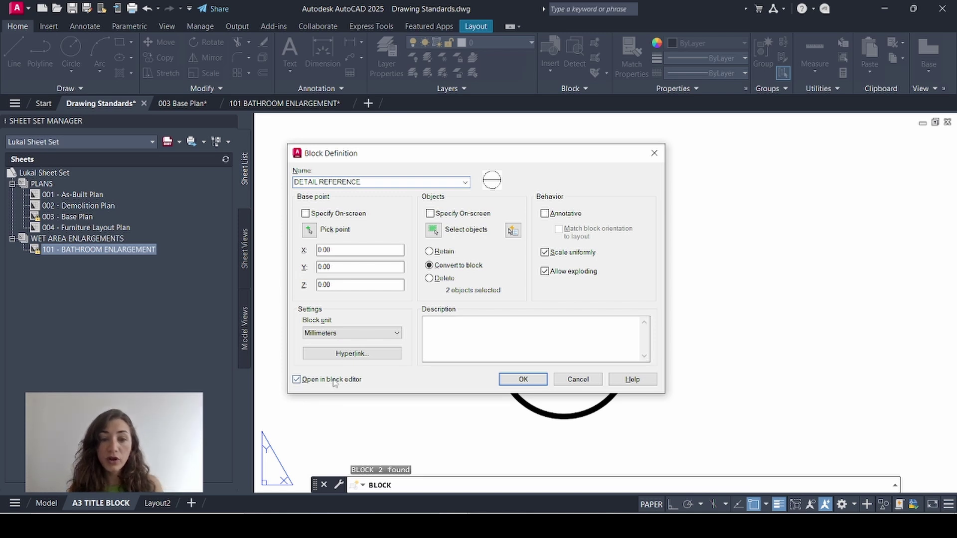
click(527, 381)
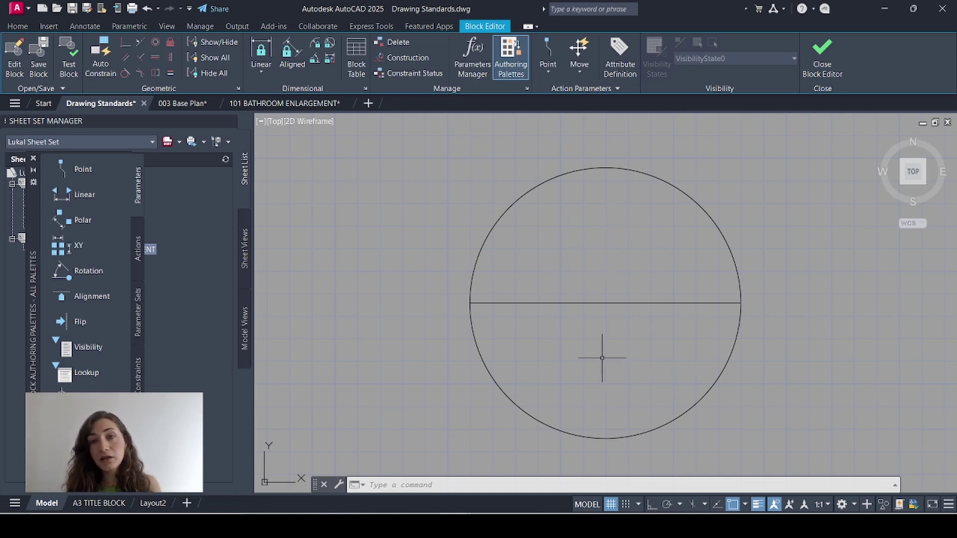
Step: Start an attribute definition with the tag 00 and the prompt VIEW NUMBER
click(618, 53)
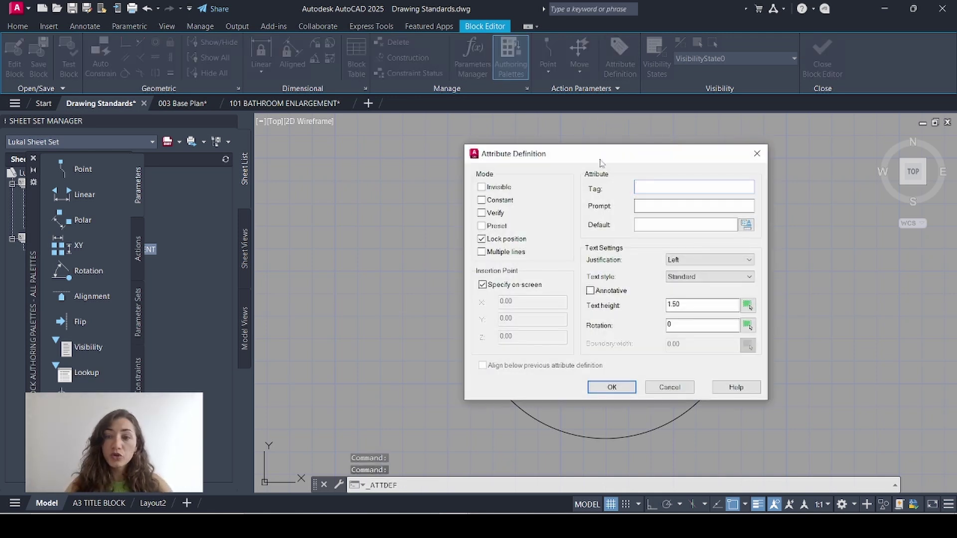
text(00)
click(656, 204)
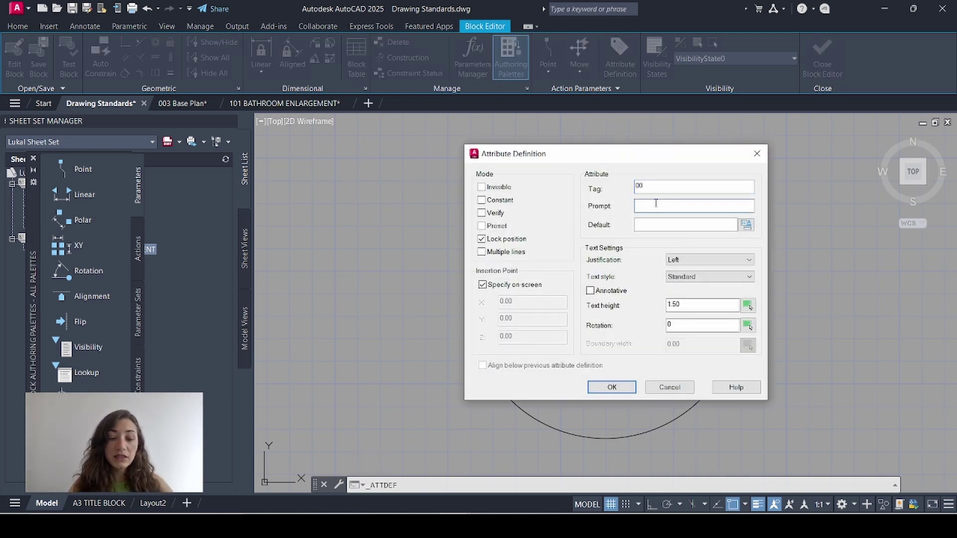
text(VIEW NUMBER)
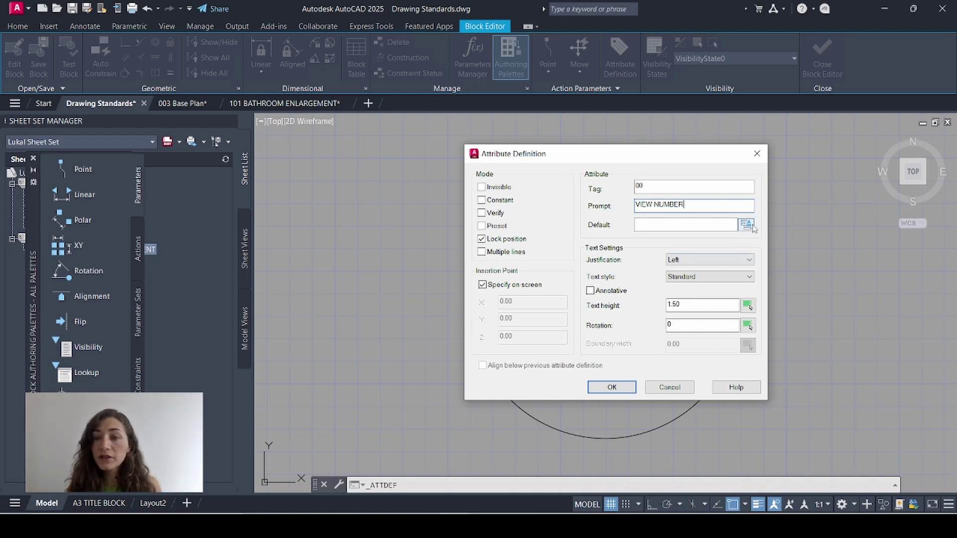
Step: Use a SheetSet field as the attribute's default: SheetSetPlaceholder with the ViewNumber placeholder type
click(747, 227)
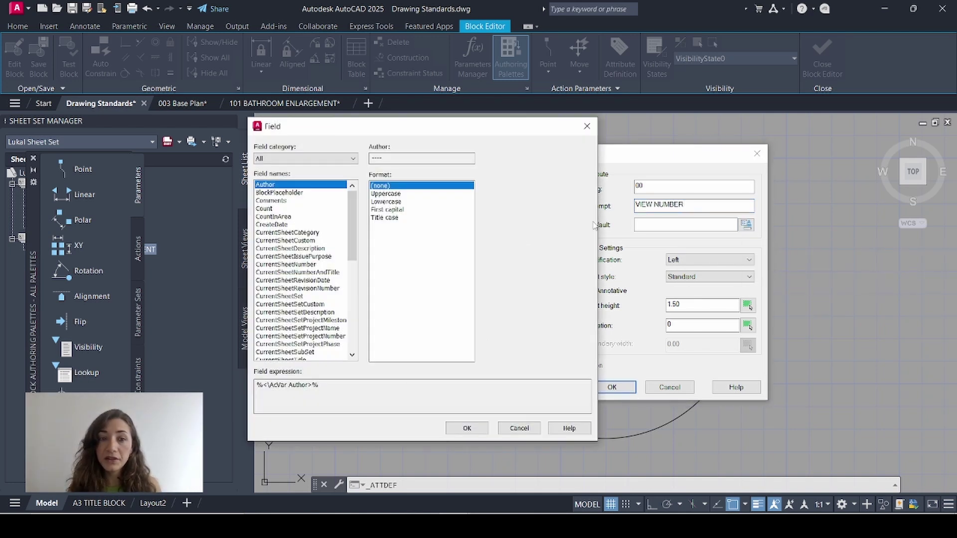
click(298, 159)
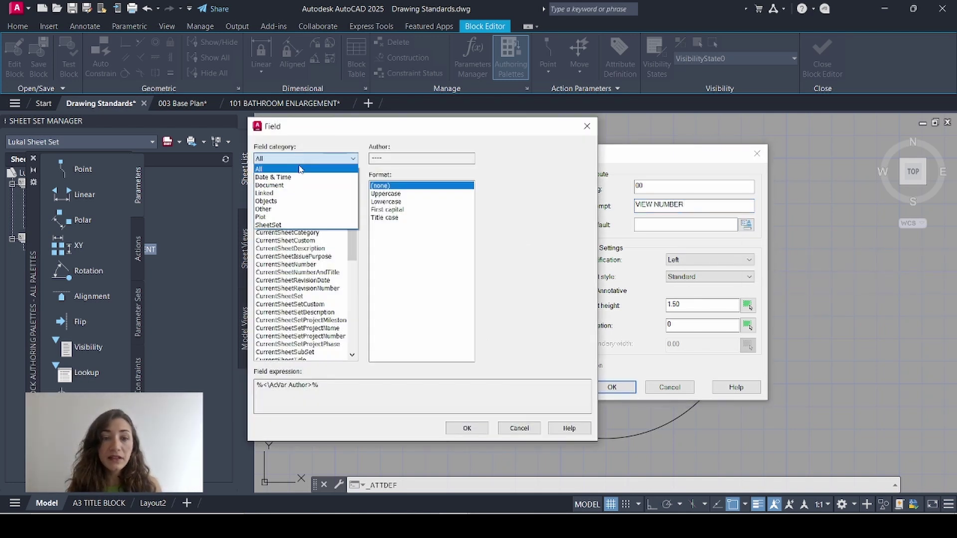
click(280, 226)
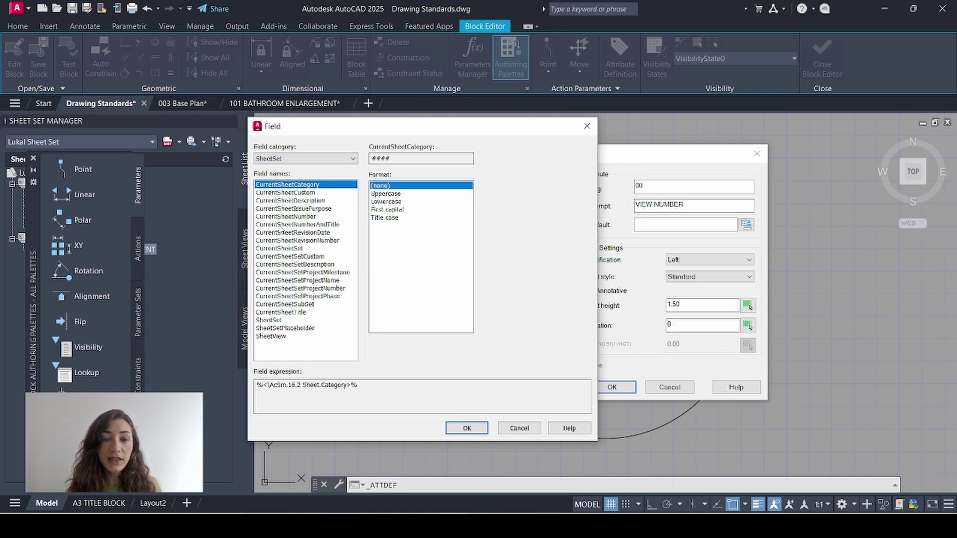
click(285, 329)
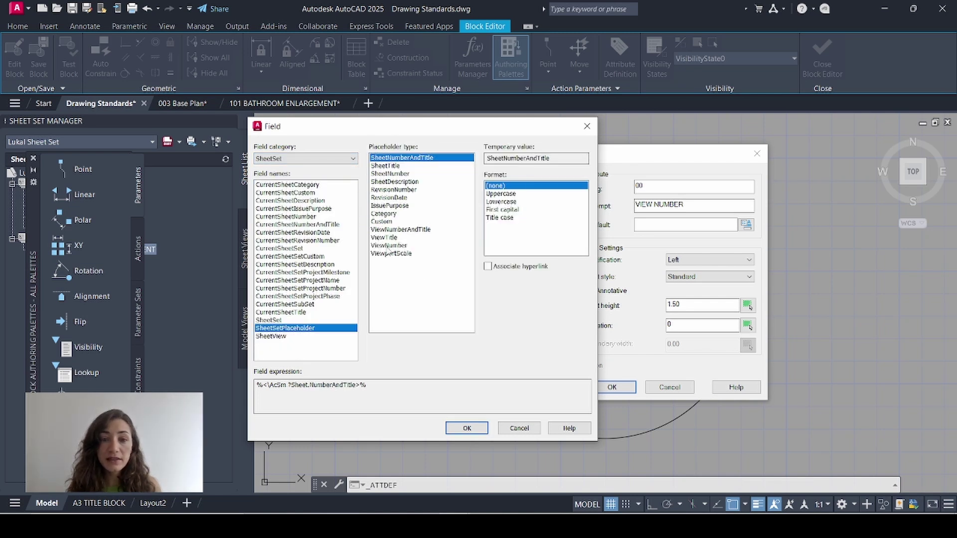
click(388, 246)
click(466, 428)
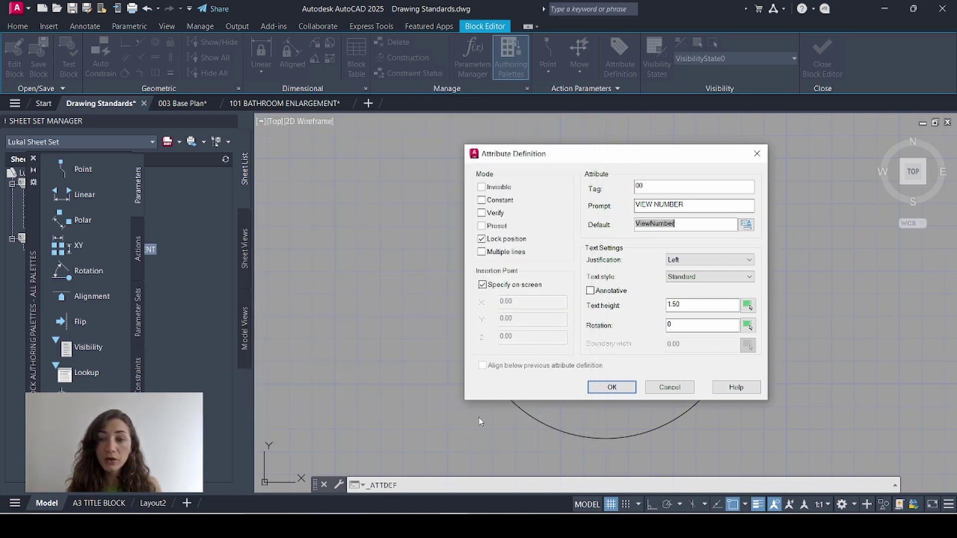
Step: Give the view number attribute Middle center justification and a text height of 2, and place it at the circle's centre
click(697, 260)
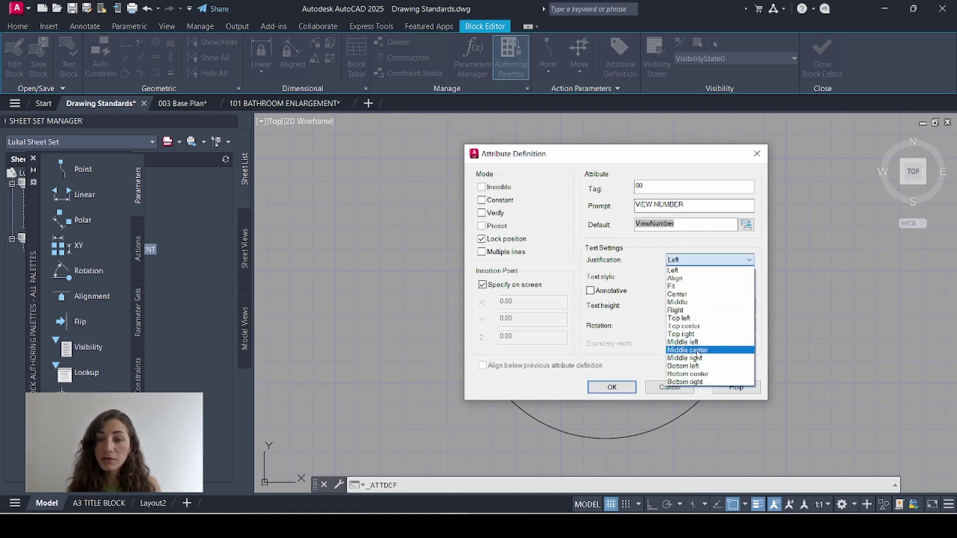
click(708, 338)
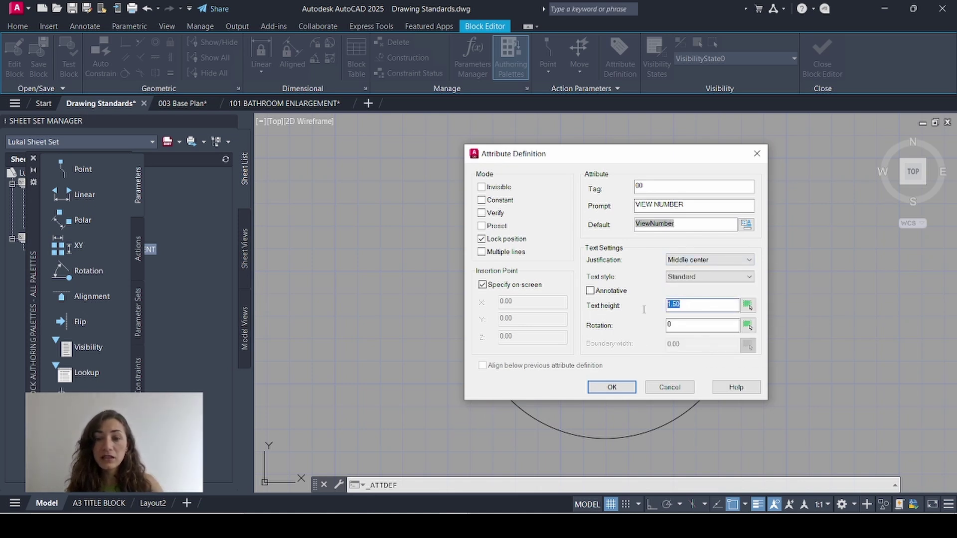
click(612, 387)
click(605, 302)
Step: Move the 00 attribute straight up by 1.5 into the upper half of the circle
text(m)
key(Return)
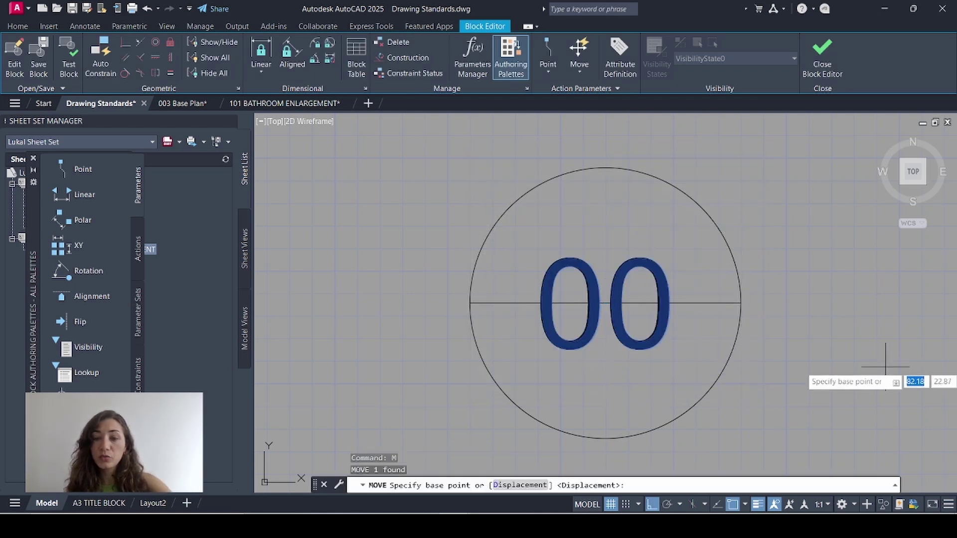
click(884, 366)
text(1.5)
key(Return)
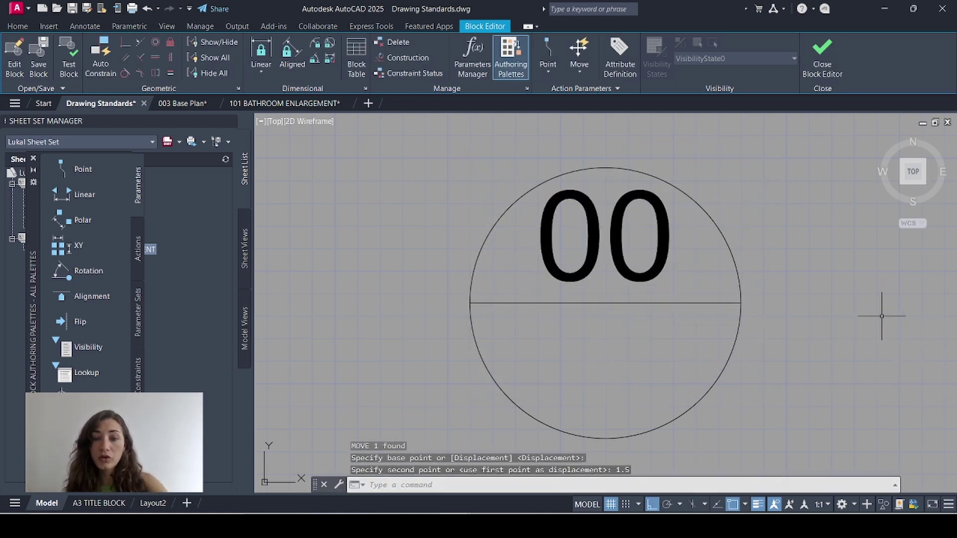
Step: Start a second attribute definition with the tag 000 and the prompt SHEET NUMBER
click(612, 67)
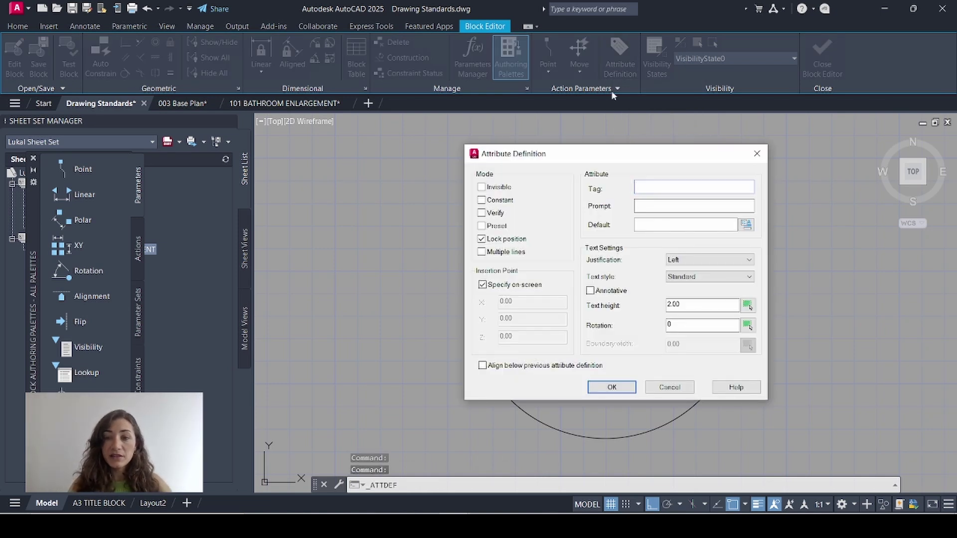
text(000)
click(673, 205)
text(SHEET NUMBER)
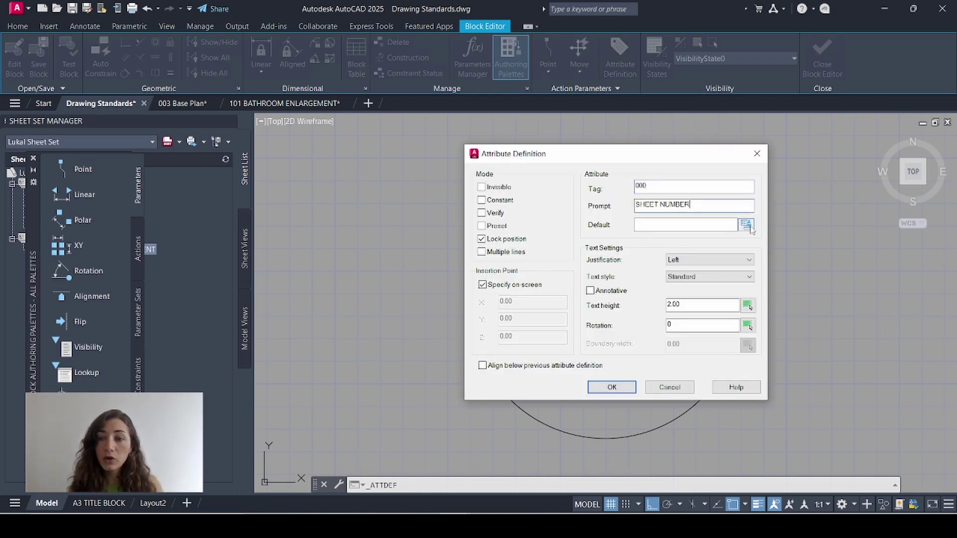
Step: Set the attribute's default to the SheetNumber sheet set placeholder field and its justification to Middle center
click(749, 226)
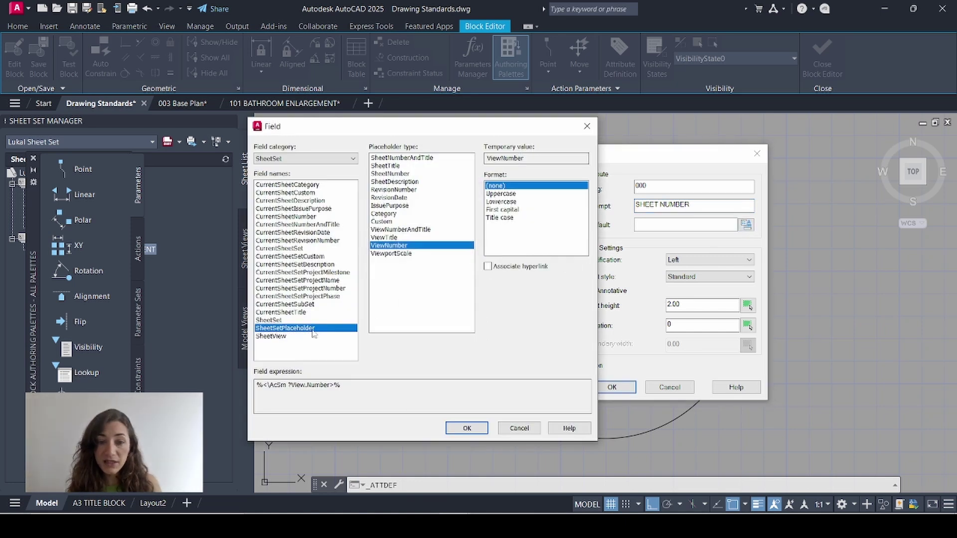
click(391, 174)
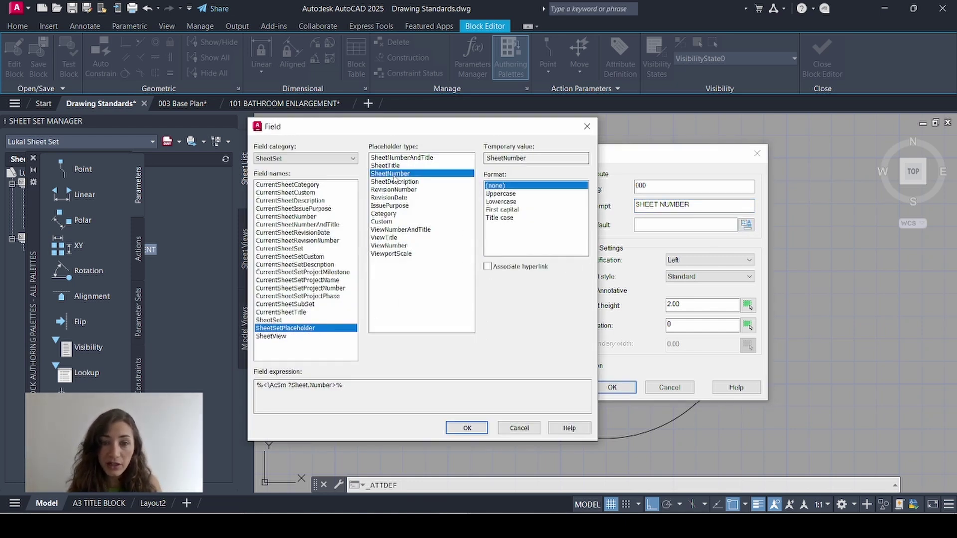
click(466, 428)
click(708, 259)
click(698, 299)
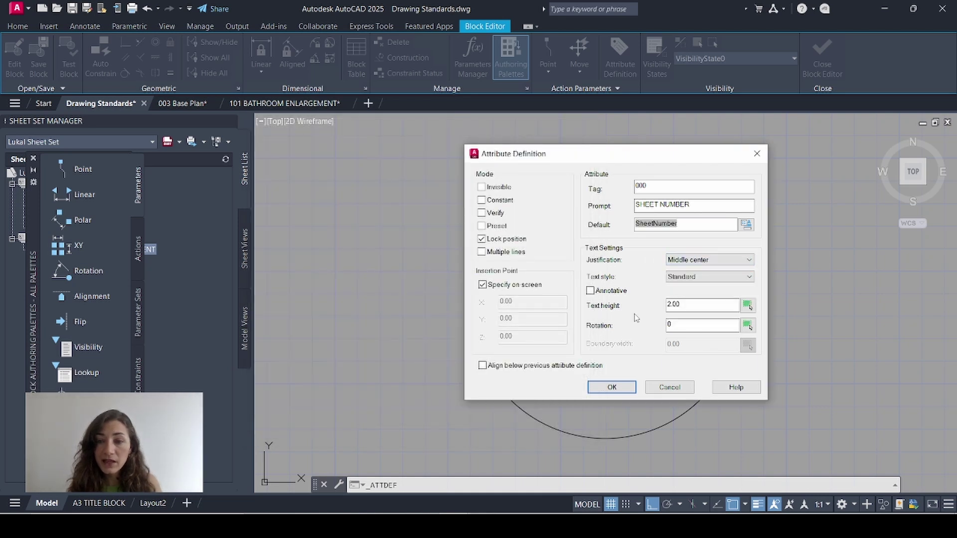
Step: Reduce the text height of the SHEET NUMBER attribute and place the attribute at the circle's centre
double_click(694, 308)
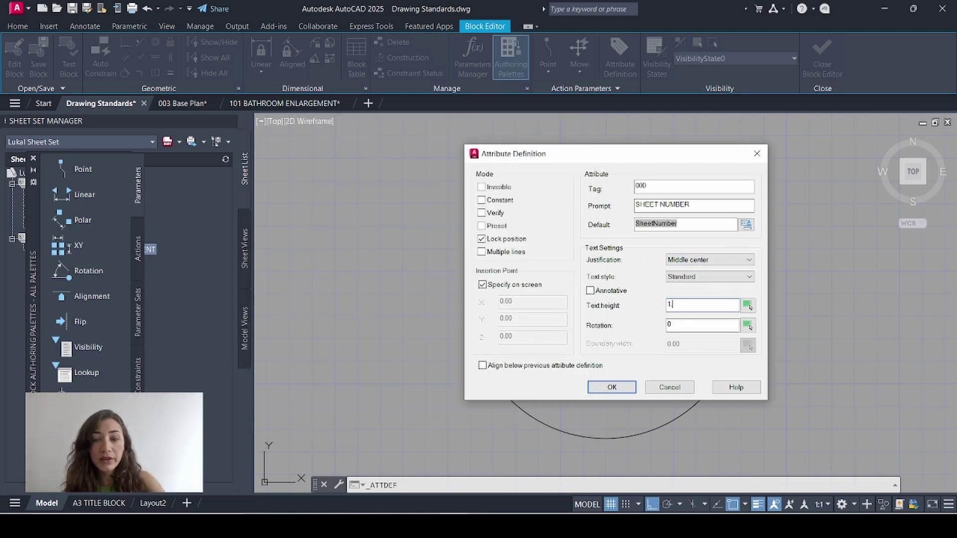
click(609, 387)
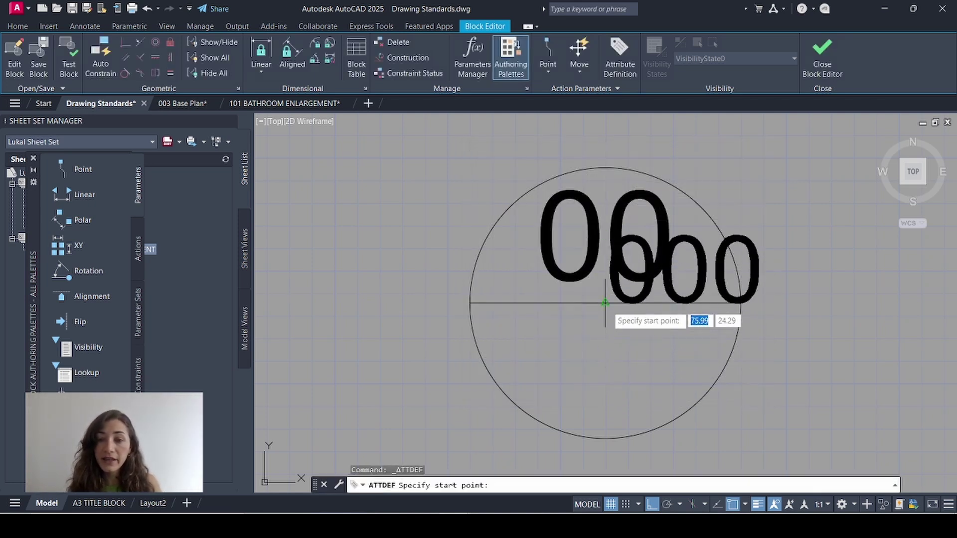
click(604, 302)
Step: Move the 000 attribute straight down into the lower half of the circle, then lower it by a further 0.25
click(604, 304)
text(m)
key(Return)
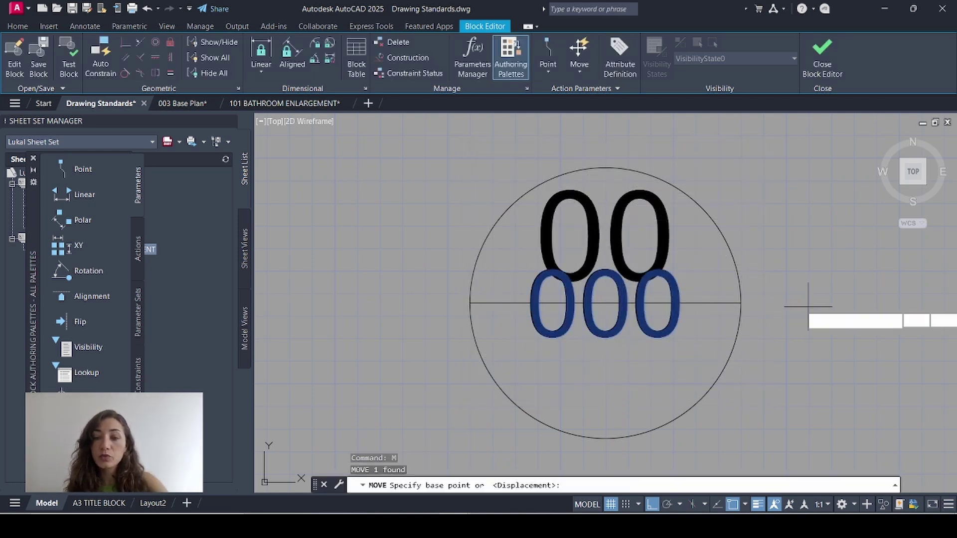
click(810, 304)
click(842, 367)
key(Return)
click(830, 368)
text(0.25)
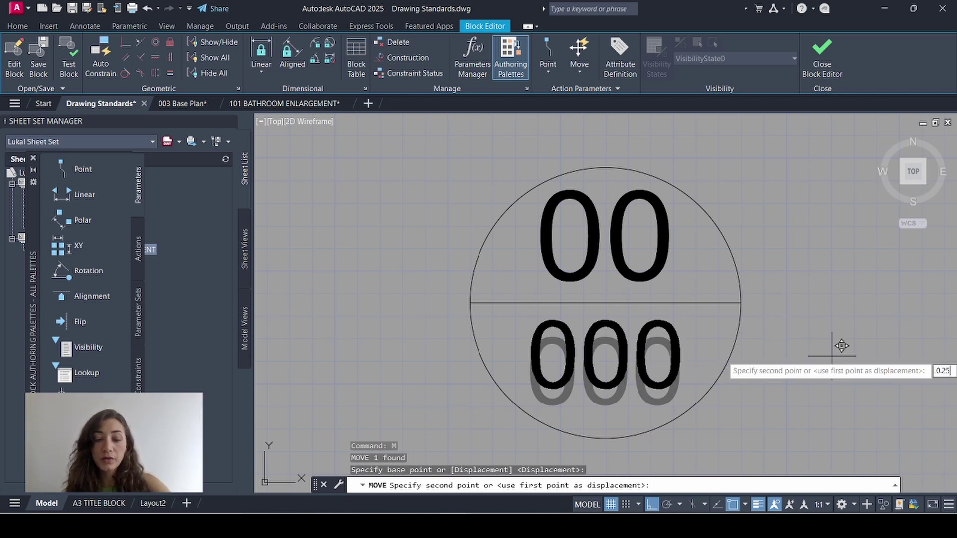
key(Return)
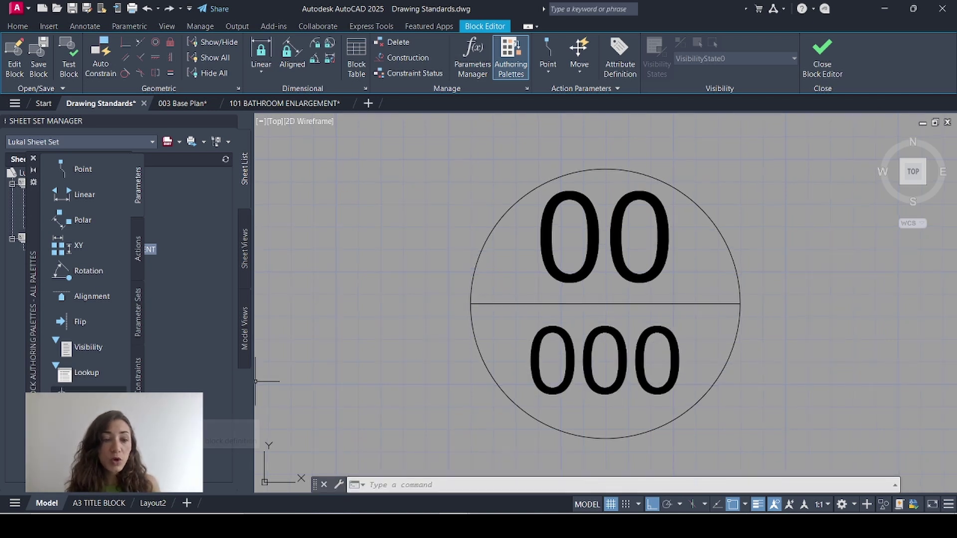
Step: Place the block's base point at the circle's centre and close the block editor, saving the changes
click(80, 398)
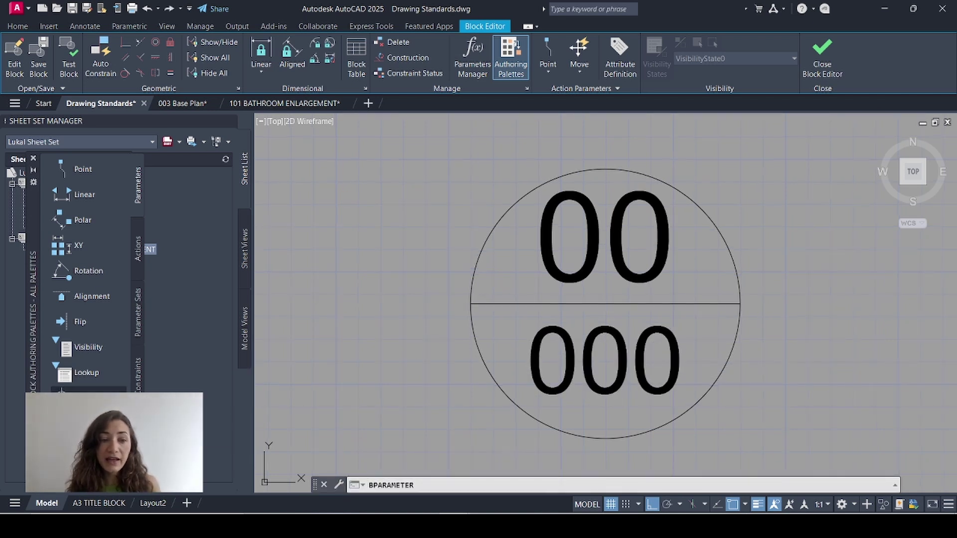
click(605, 303)
click(821, 57)
click(488, 247)
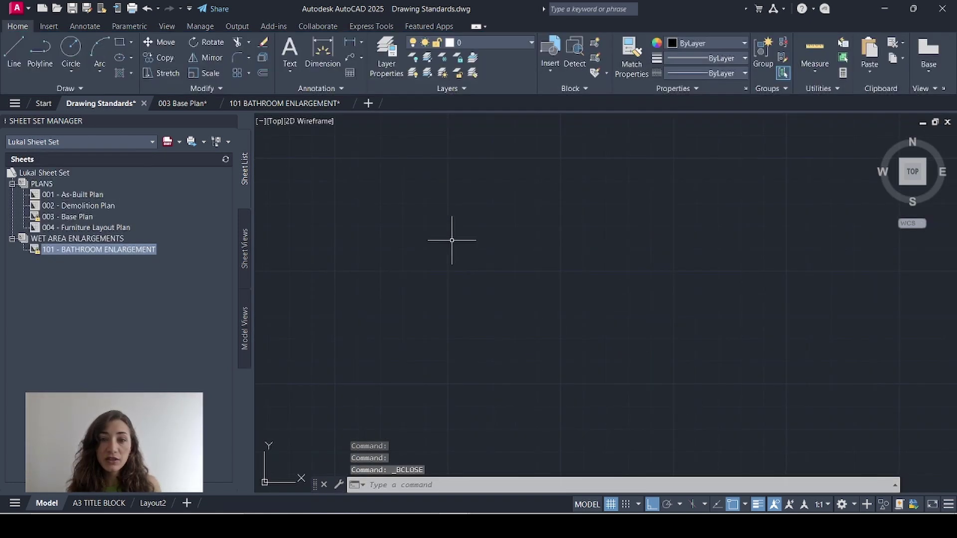
Step: On the A3 TITLE BLOCK layout, delete the divided circle block at the sheet border's lower-left corner
click(89, 503)
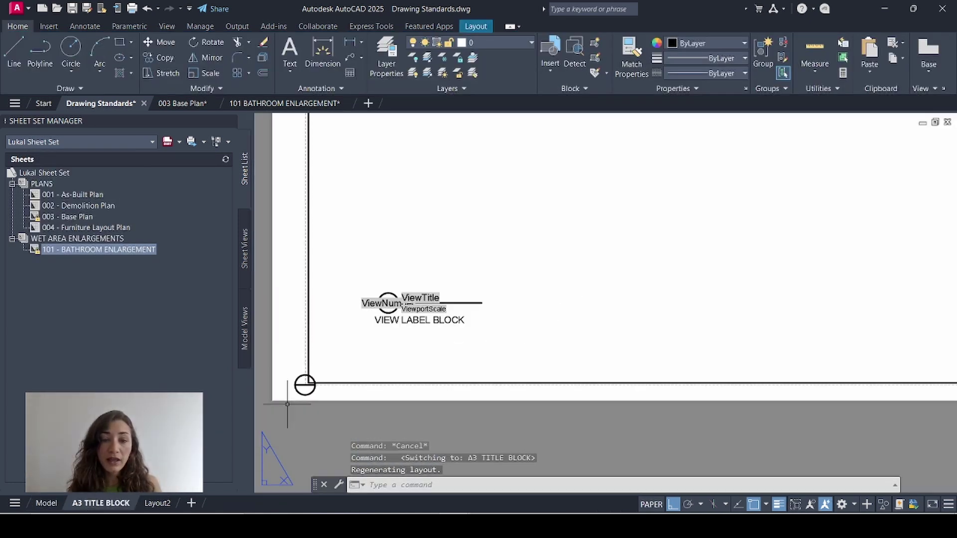
scroll(279, 399, up, 4)
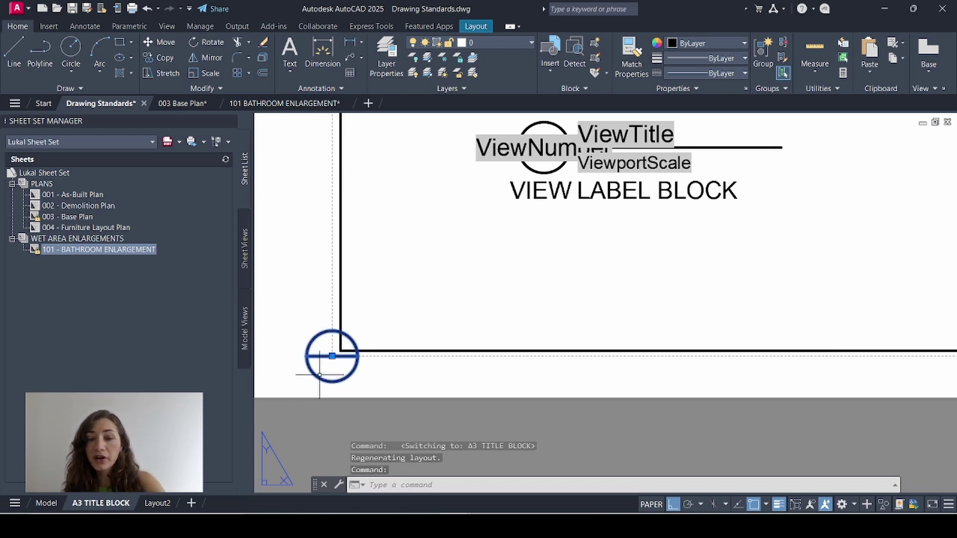
key(Delete)
middle_drag(790, 269, 622, 386)
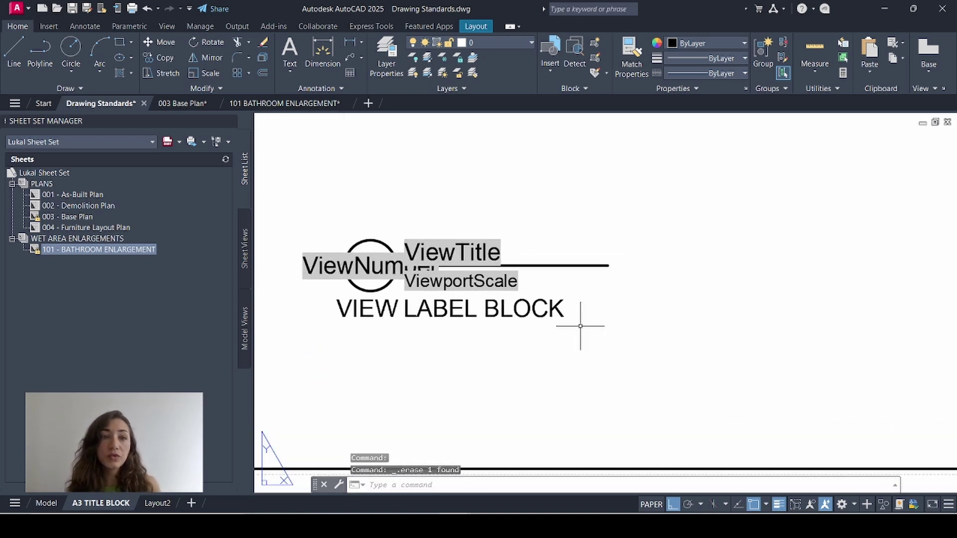
Step: Insert the DETAIL REFERENCE block beside the view label block, level with its line
click(49, 26)
click(15, 64)
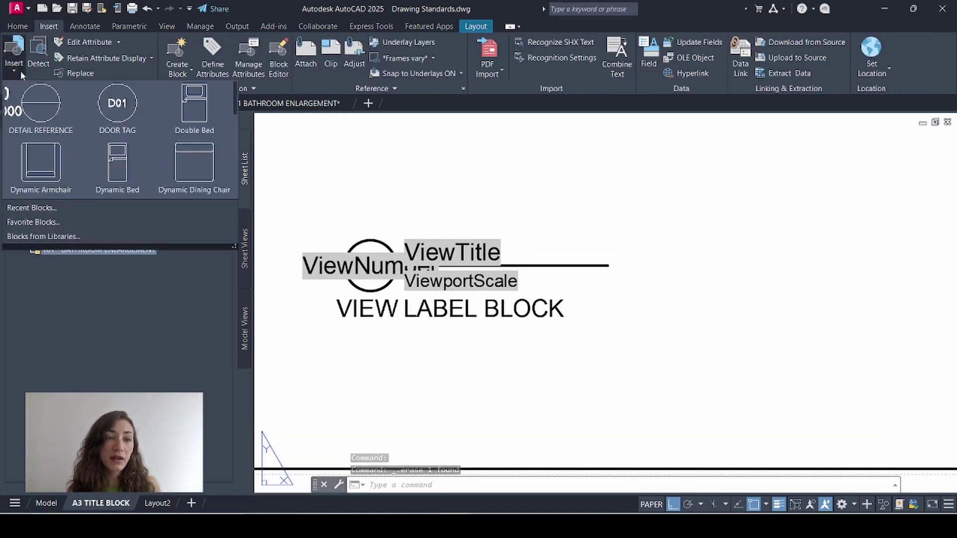
click(41, 104)
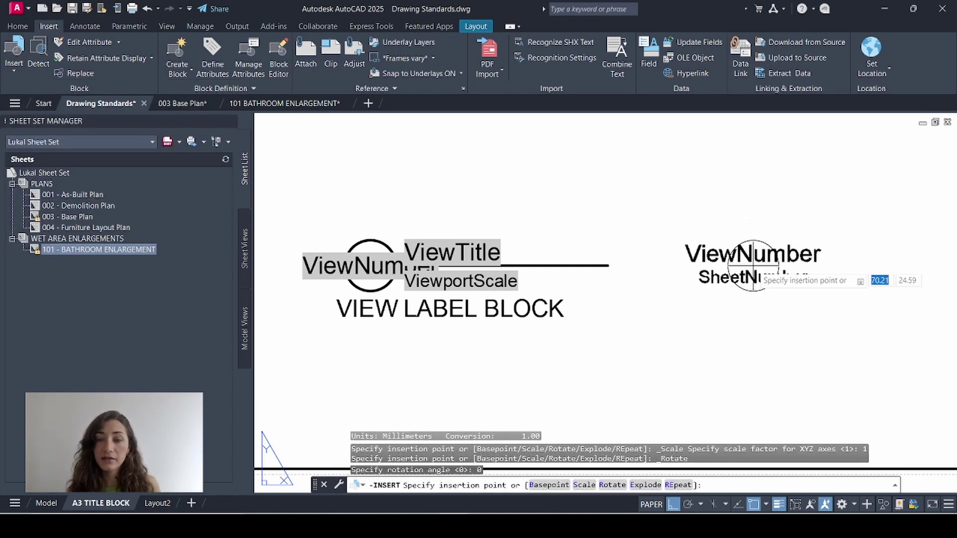
click(747, 264)
Step: Copy the VIEW LABEL BLOCK caption to just below the inserted detail reference block
click(364, 401)
middle_drag(512, 341, 448, 361)
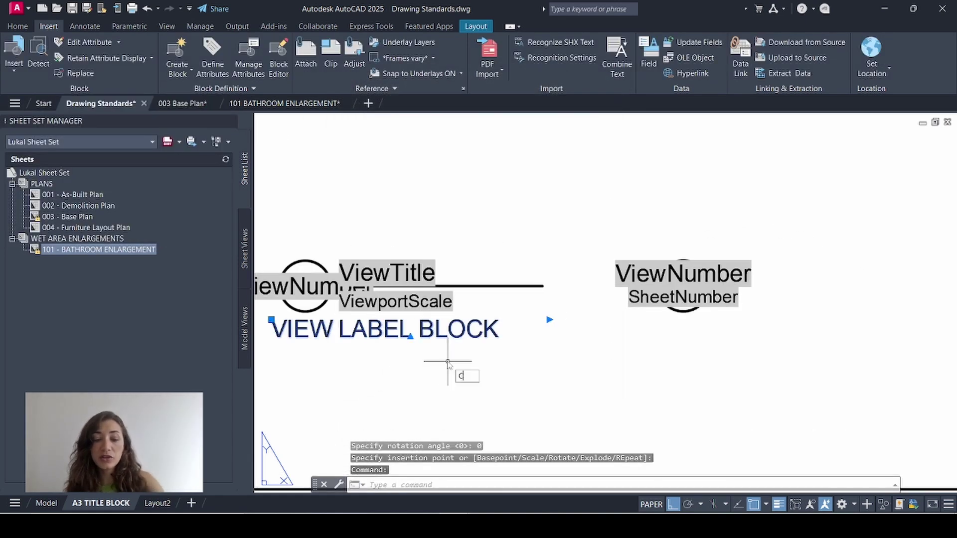
text(co)
key(Return)
click(453, 366)
click(679, 317)
key(Escape)
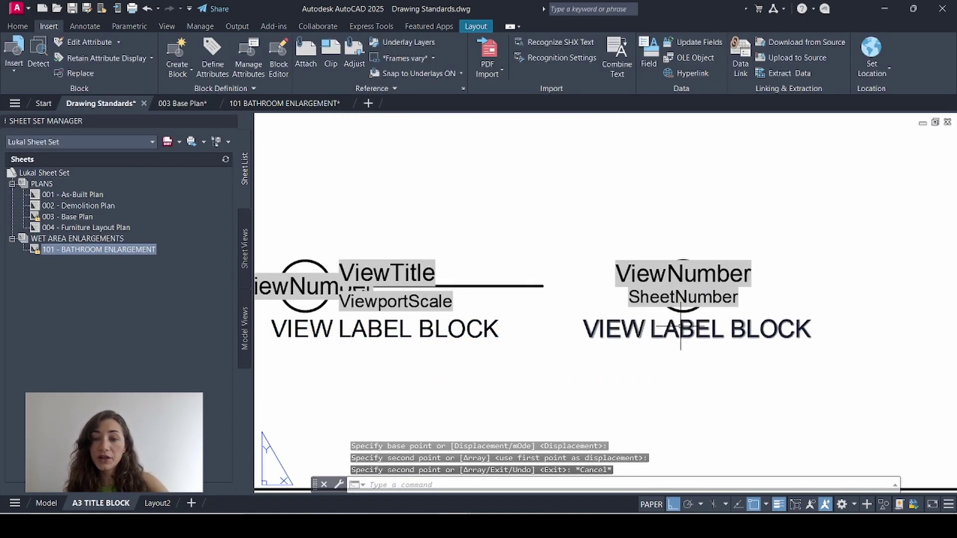
Step: Change the copied caption to DETAIL REFERENCE and save the drawing
double_click(679, 331)
drag(812, 330, 580, 348)
text(DETAIL REFERENCE)
click(747, 193)
click(72, 9)
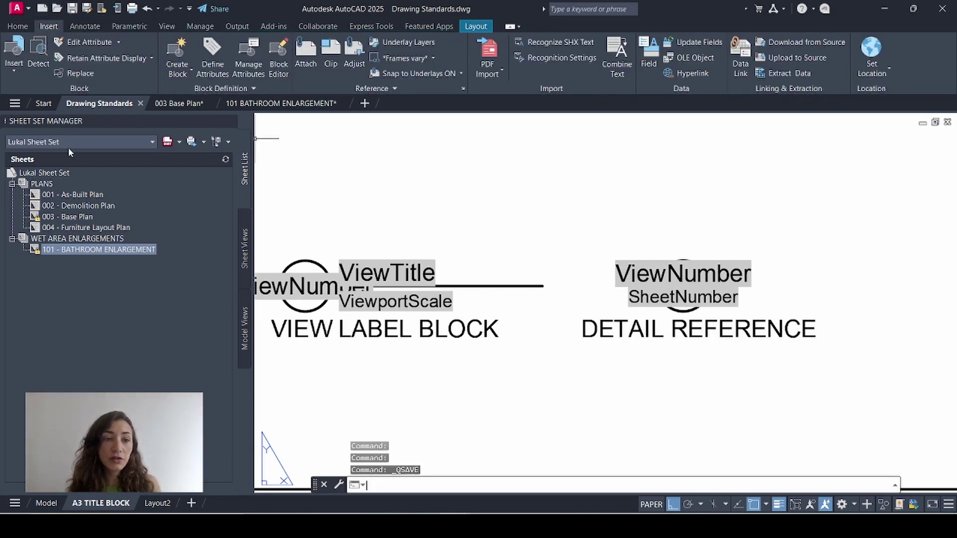
Step: Open the callout blocks setting in the properties of Lukal Sheet Set
click(56, 175)
right_click(57, 176)
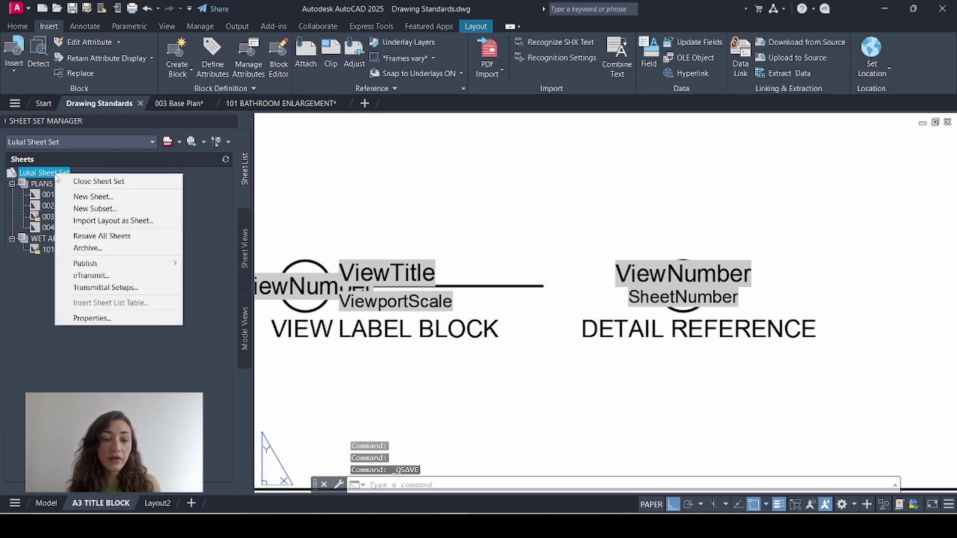
click(136, 318)
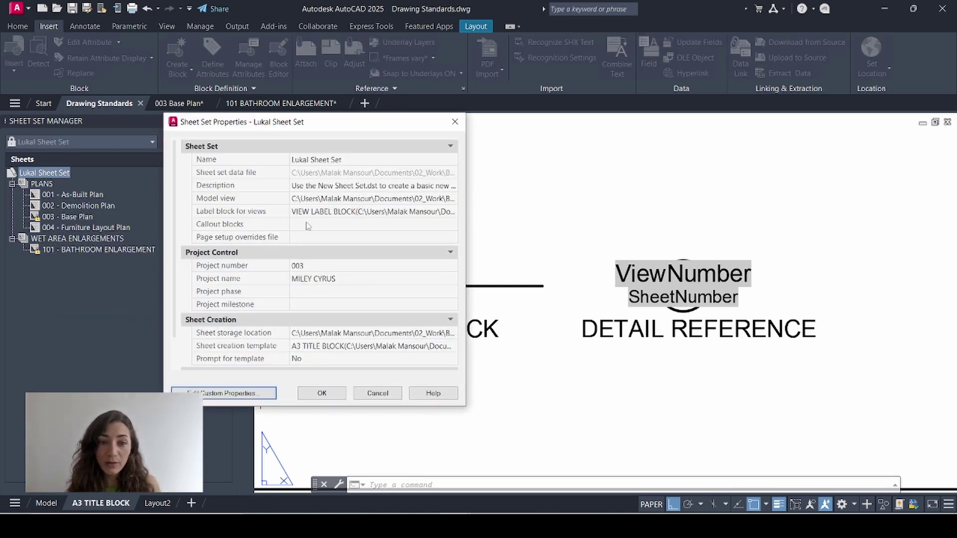
click(409, 227)
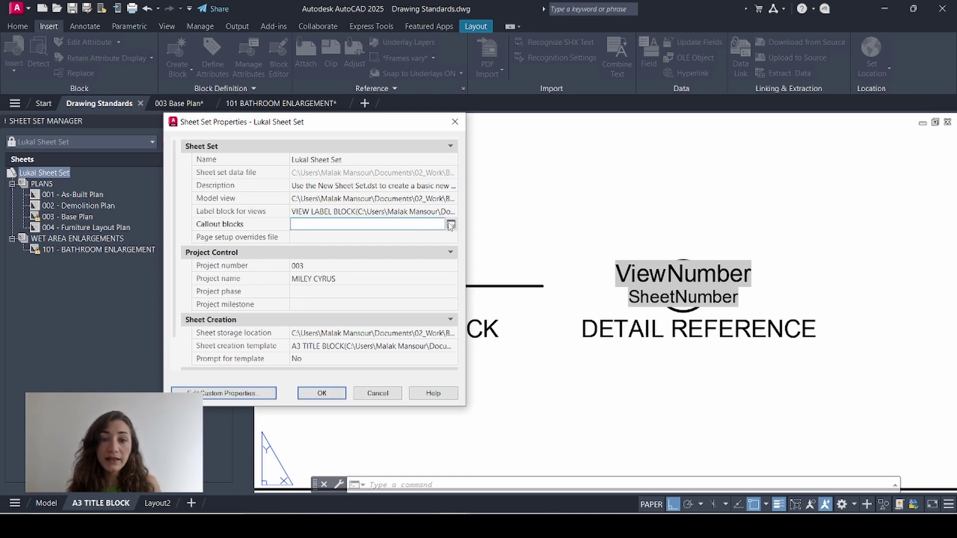
click(450, 225)
Step: Add the DETAIL REFERENCE block from the Drawing Standards drawing as a callout block and accept the sheet set properties
click(583, 222)
click(346, 209)
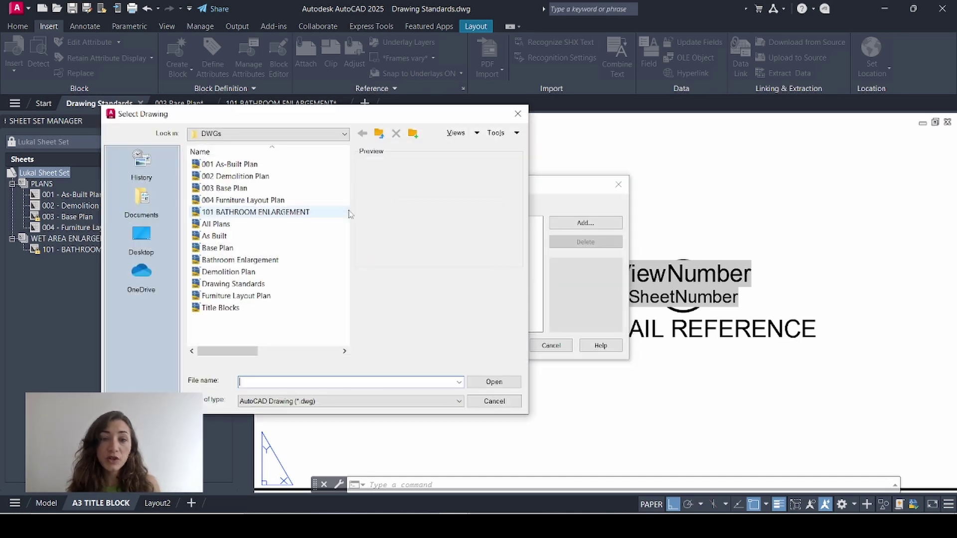
click(287, 284)
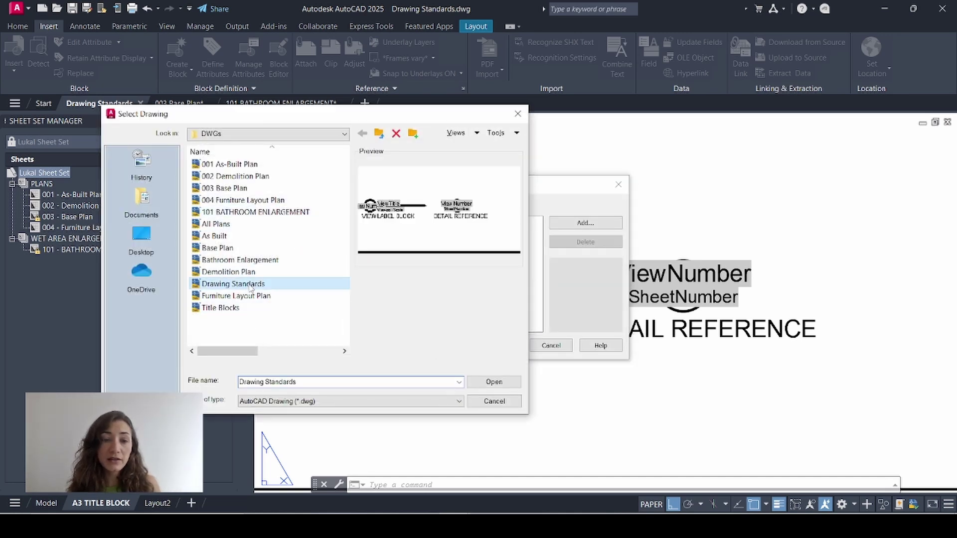
click(494, 381)
click(194, 245)
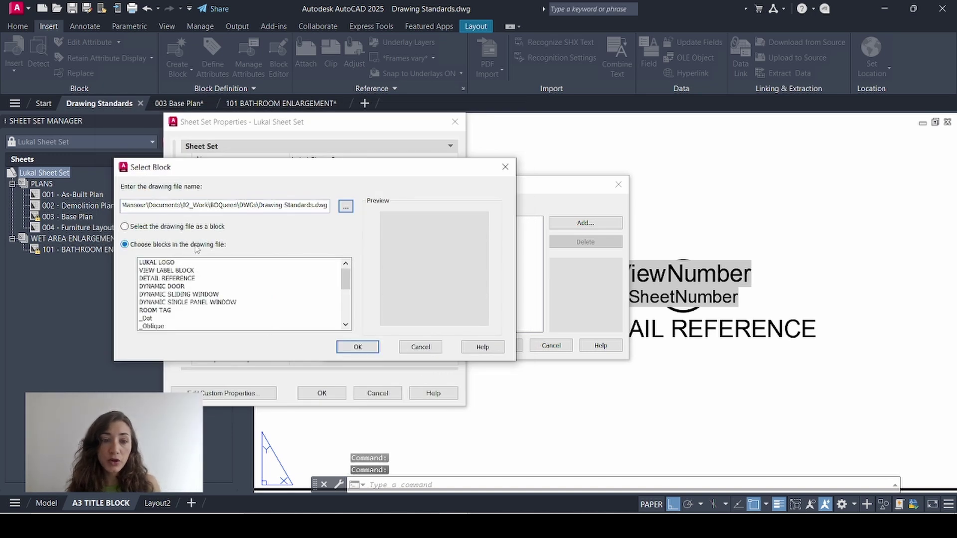
click(167, 278)
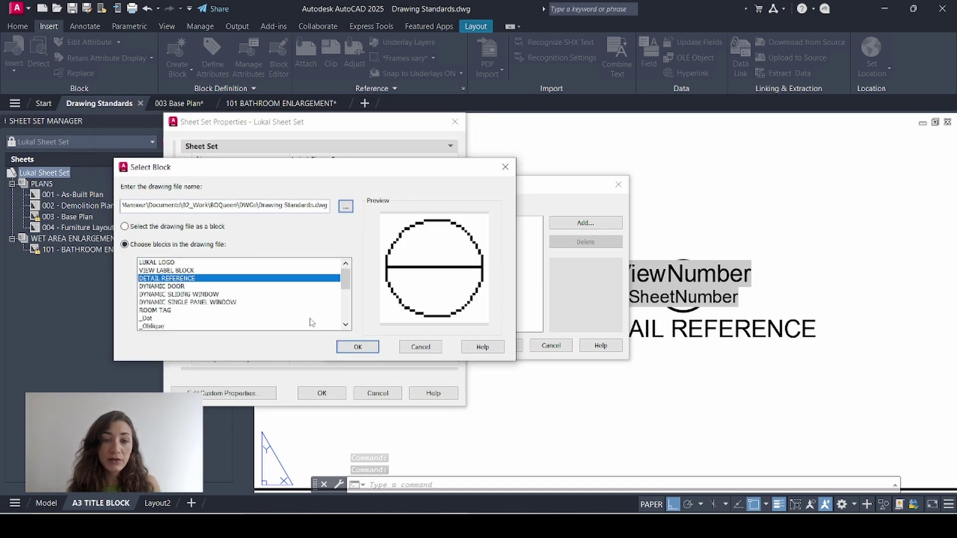
click(354, 347)
click(500, 345)
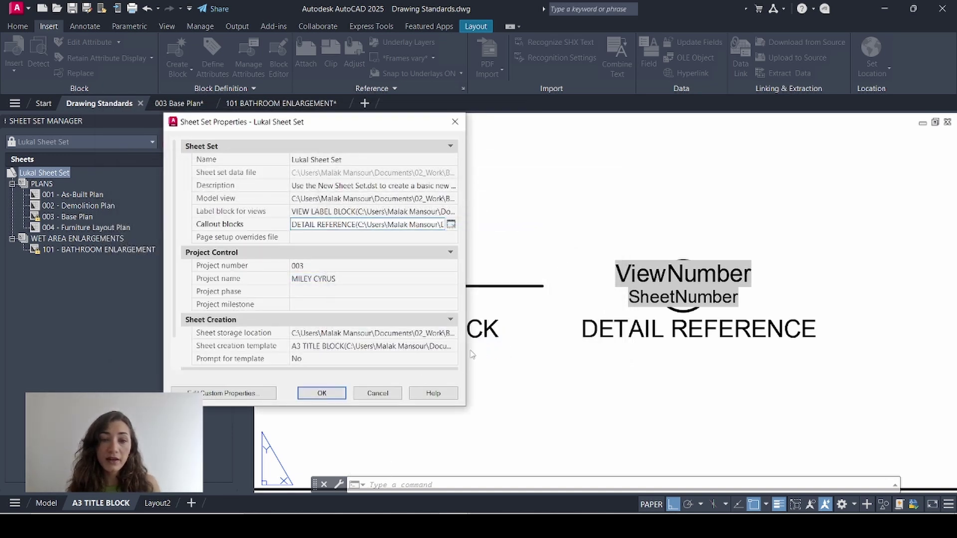
click(321, 393)
Step: Open the 003 - Base Plan sheet from the sheet set, showing the bathroom area
click(69, 217)
double_click(69, 216)
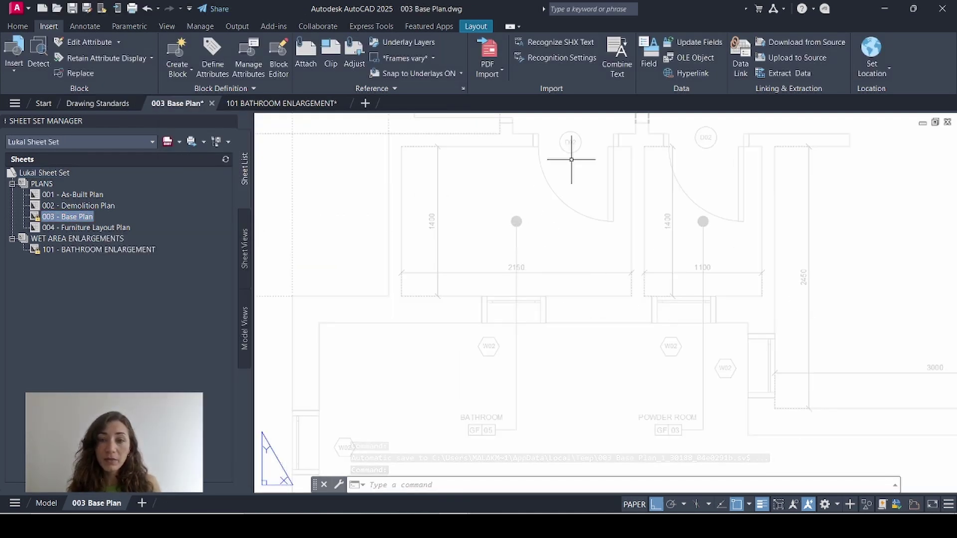
middle_drag(515, 183, 512, 196)
Step: Draw a rectangle over the bathroom's inner outline, from its upper-left to its lower-right corner
click(16, 29)
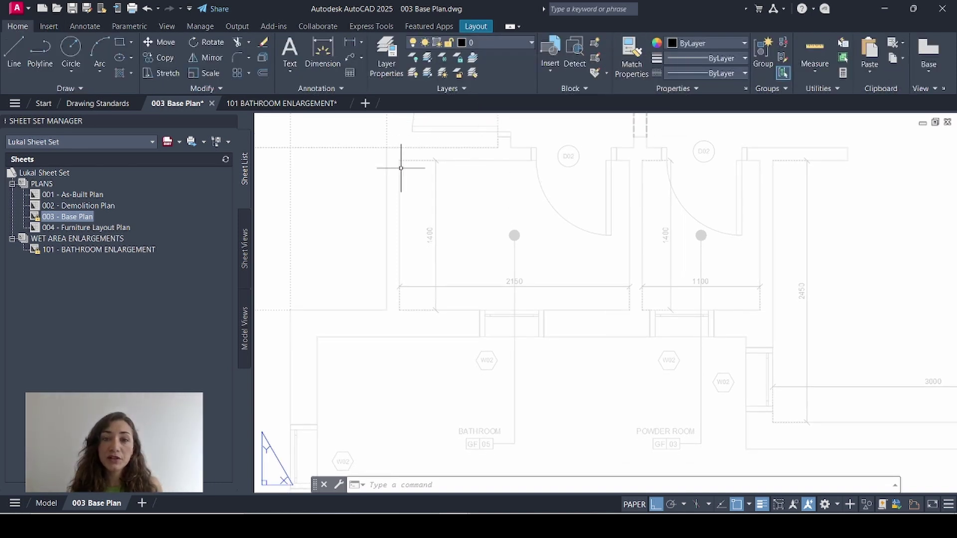
text(rec)
key(Return)
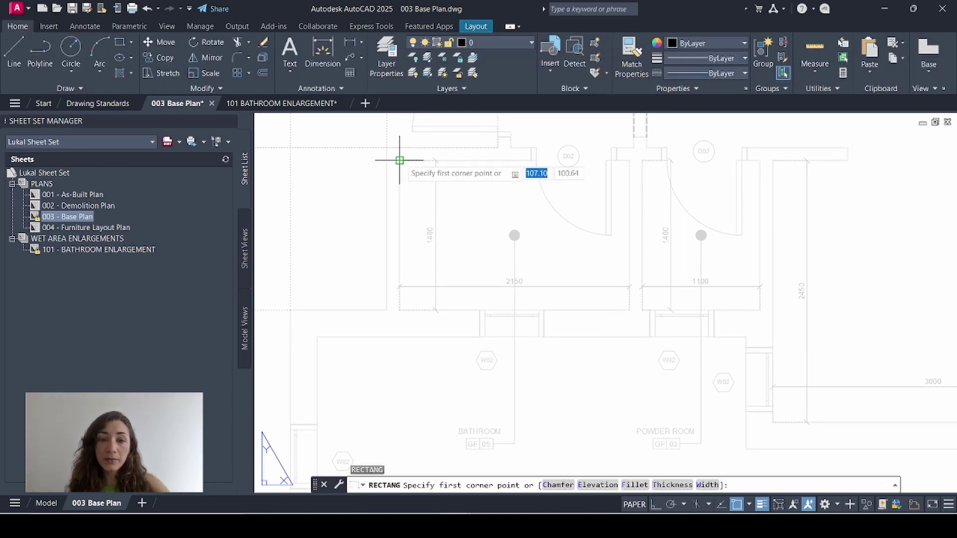
click(399, 160)
click(629, 310)
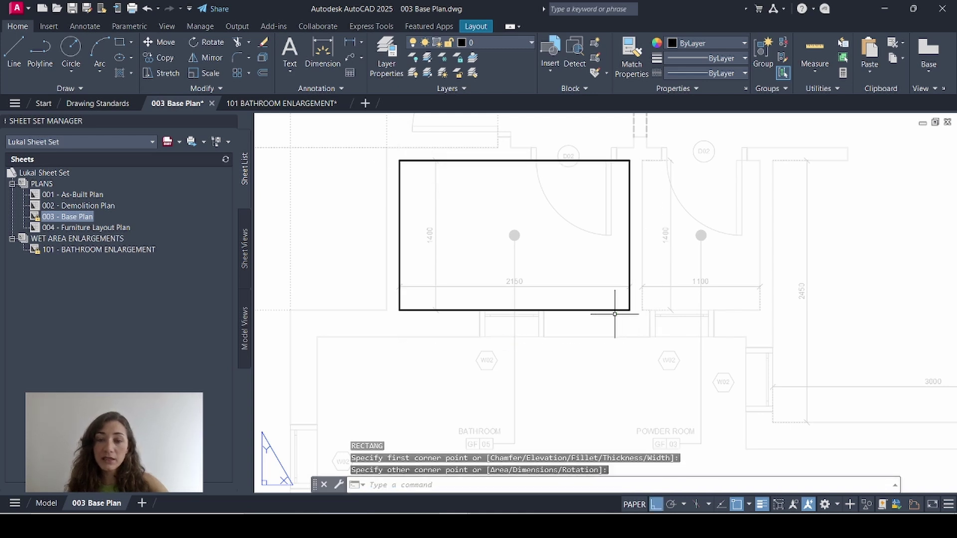
Step: Offset the bathroom rectangle outward by 10 and delete the original inner rectangle
text(o)
key(Return)
text(10)
key(Return)
click(591, 310)
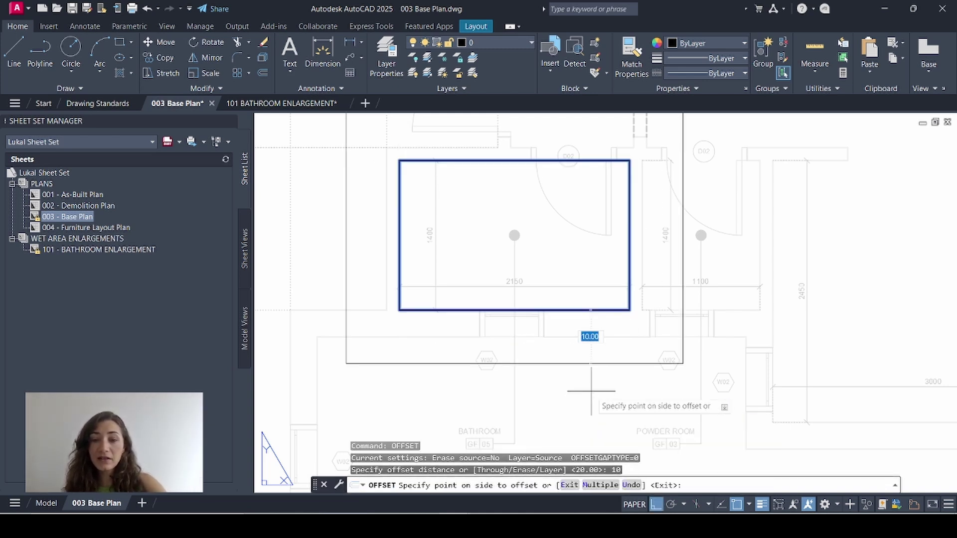
click(591, 391)
key(Escape)
click(600, 309)
key(Delete)
middle_drag(598, 310, 598, 365)
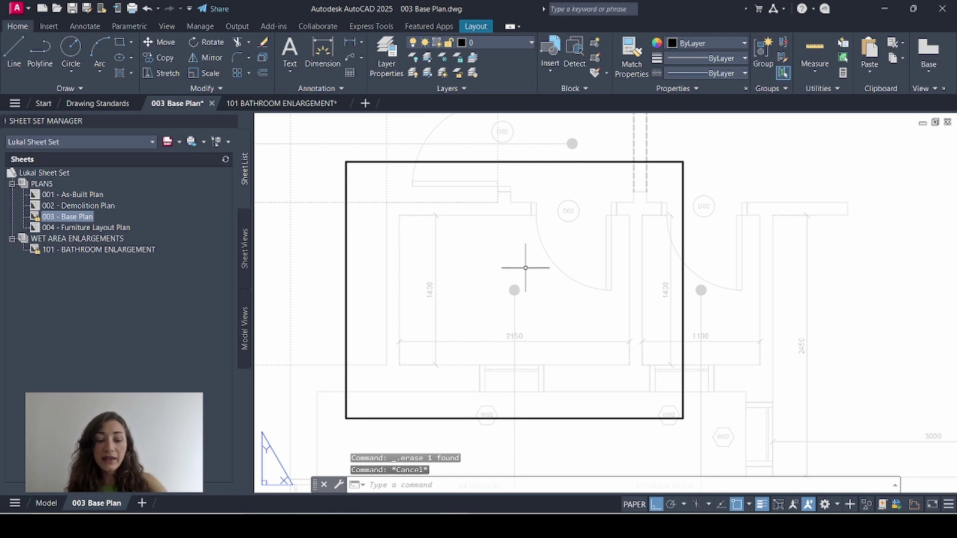
Step: Fillet all corners of the rectangle around the bathroom at once with a radius of 5
text(f)
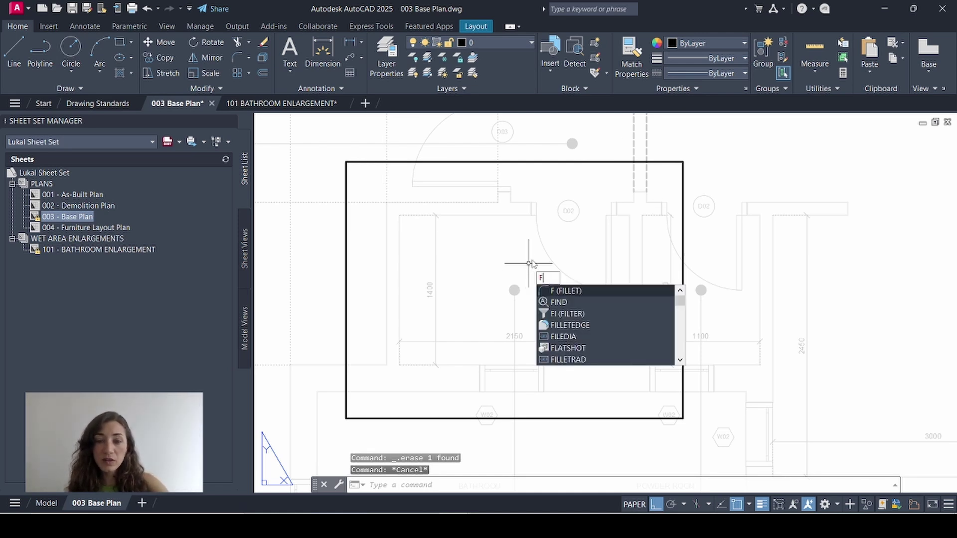
key(Return)
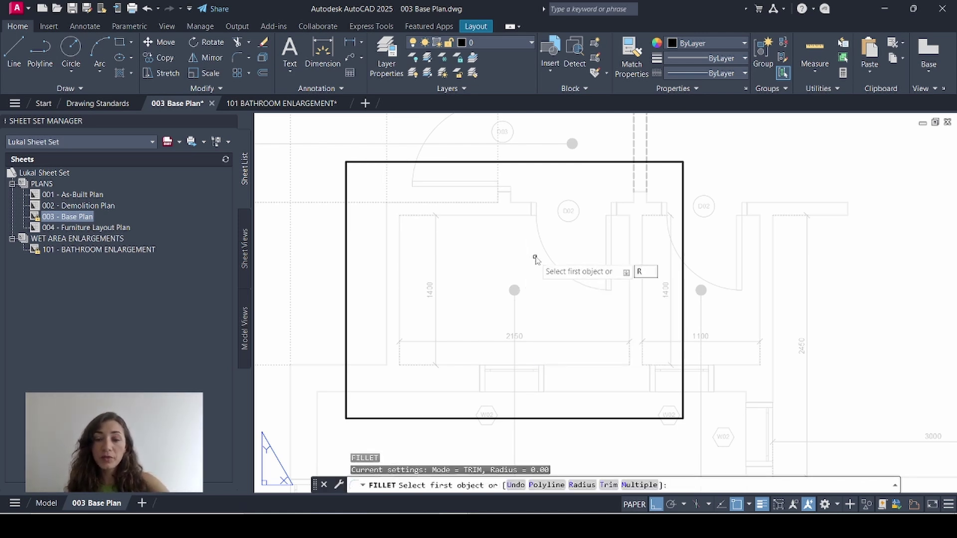
text(R)
key(Return)
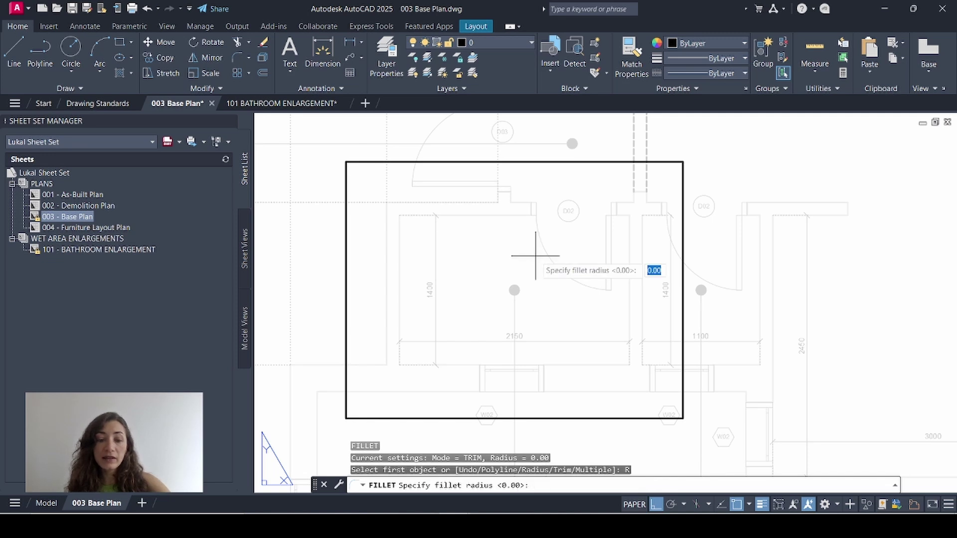
key(Return)
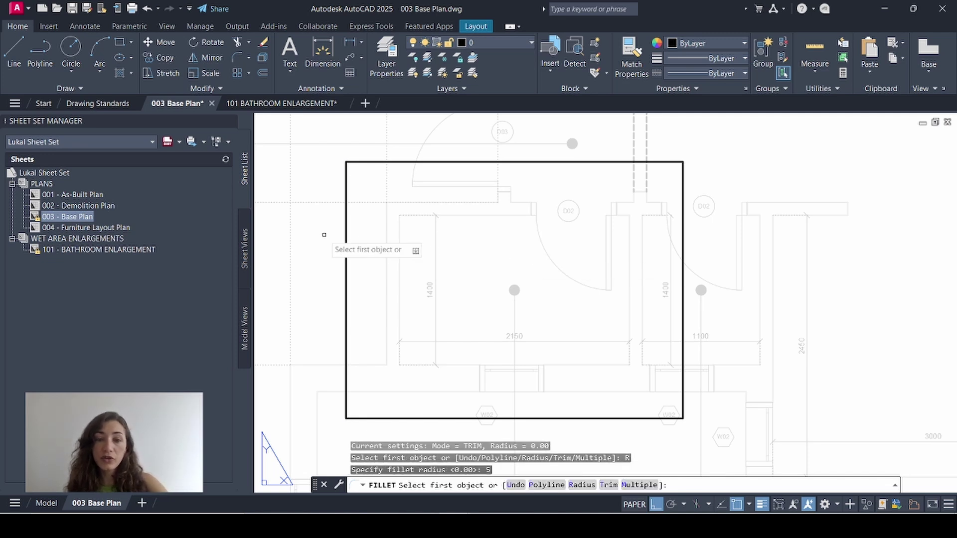
text(p)
key(Return)
click(560, 162)
key(Return)
key(Escape)
Step: Load the ISO dash linetype ACAD_ISO02W100 from acad.lin into the Base Plan drawing
click(396, 418)
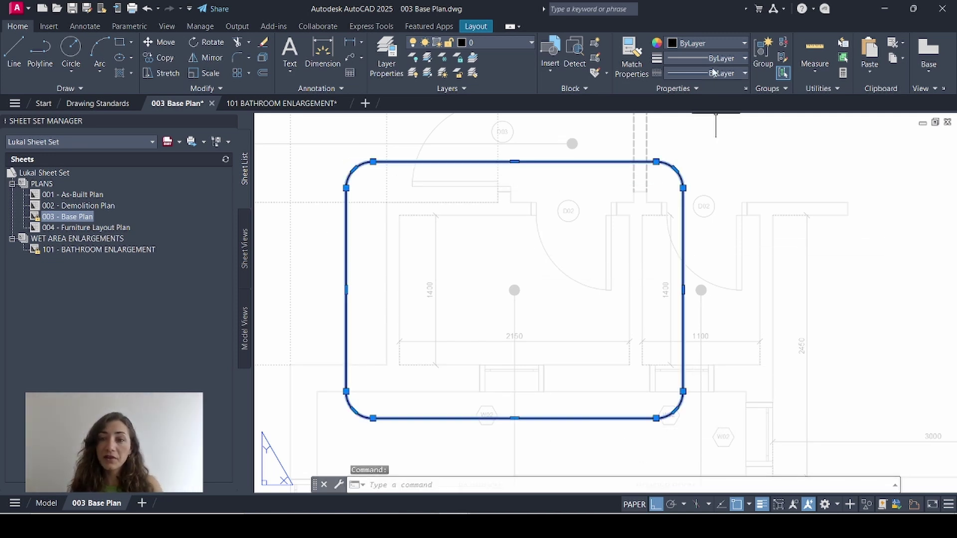
click(711, 75)
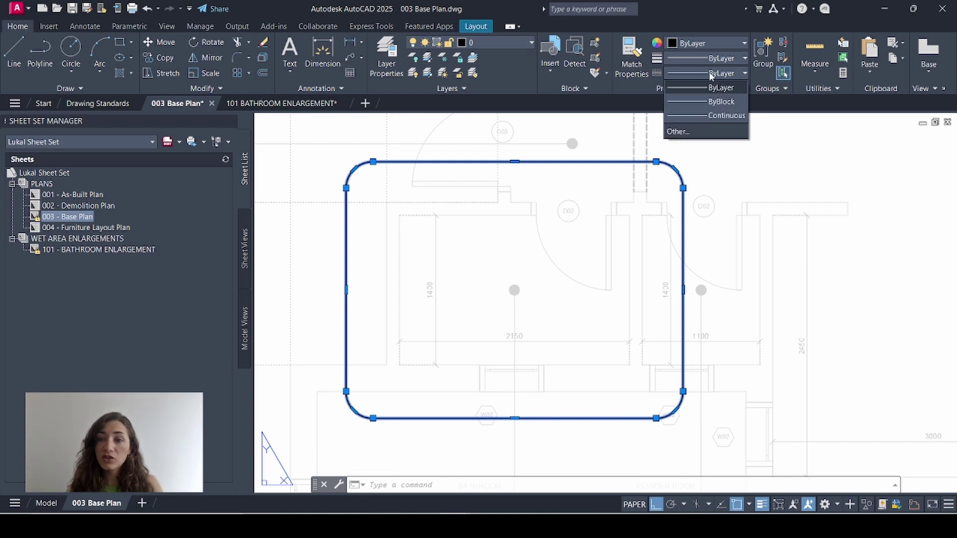
click(689, 133)
click(582, 158)
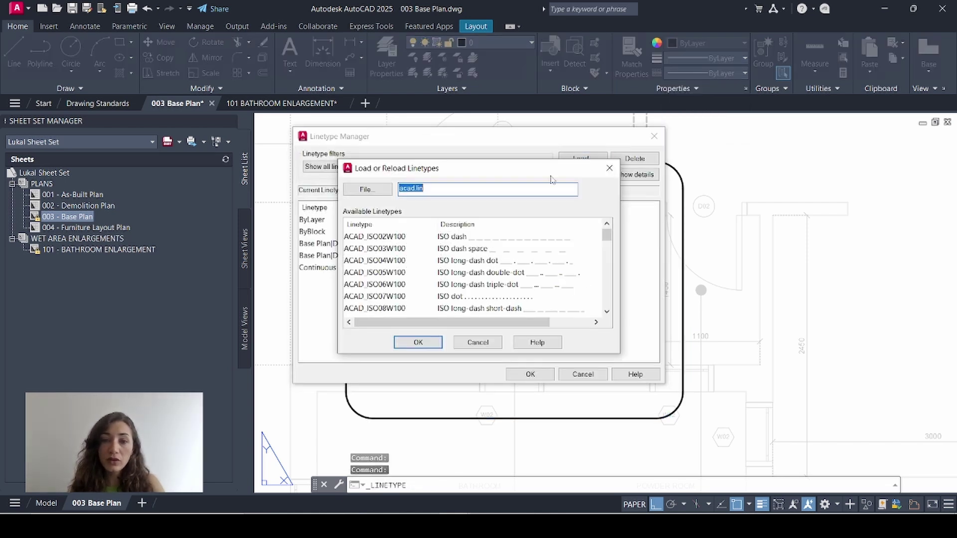
click(448, 238)
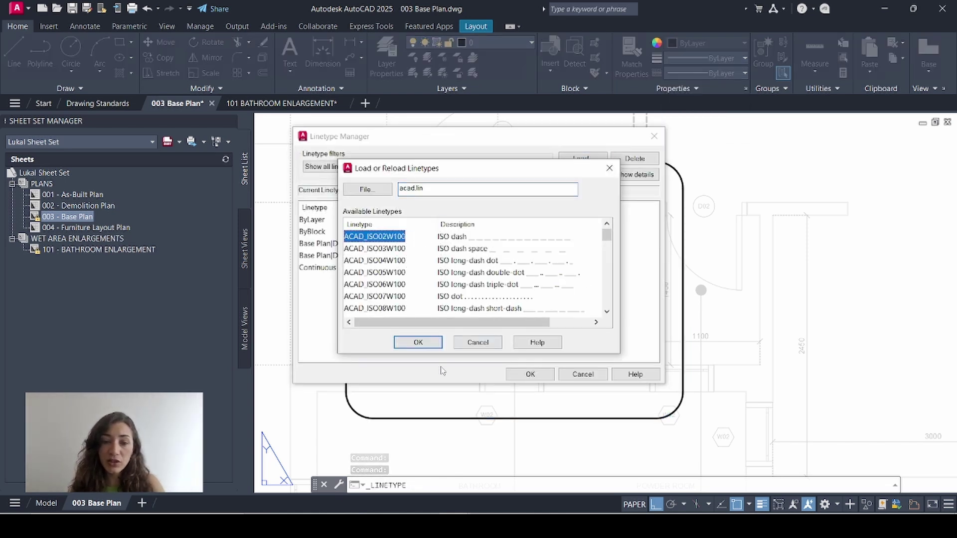
click(417, 343)
click(530, 374)
Step: Assign the ACAD_ISO02W100 dashed linetype to the rounded rectangle around the bathroom
click(571, 162)
click(694, 73)
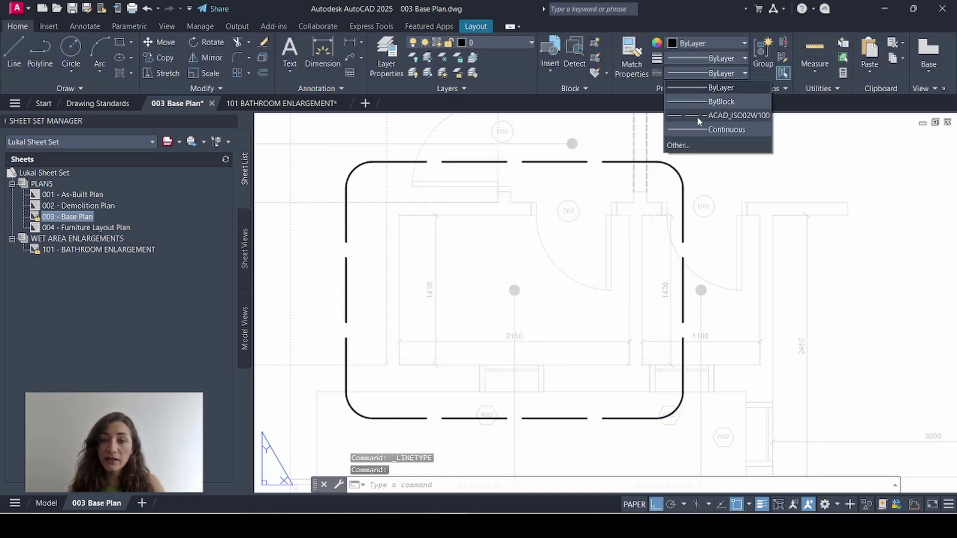
click(696, 116)
key(Escape)
Step: Draw a vertical leader line from the lower edge of the dashed bathroom outline down past the room labels
middle_drag(570, 454, 571, 300)
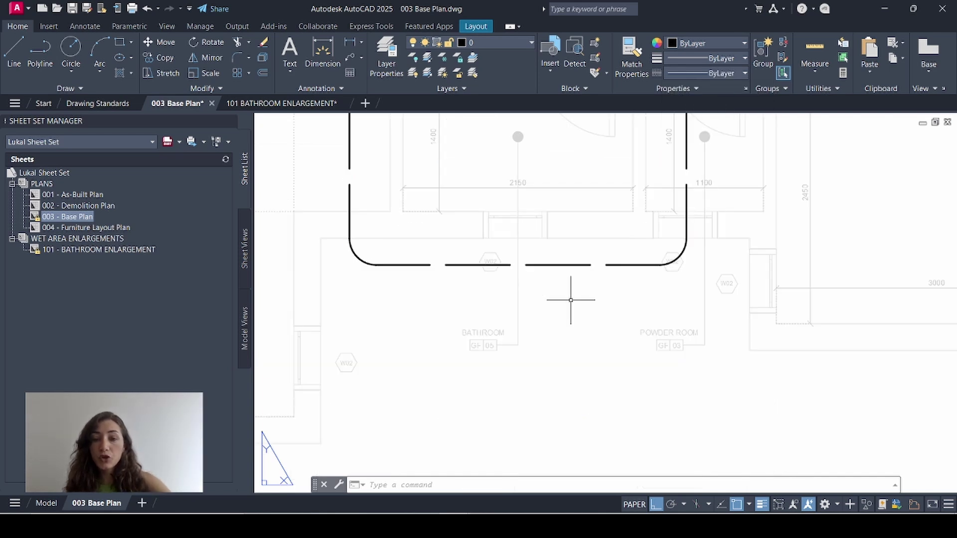
text(L)
key(Return)
click(588, 265)
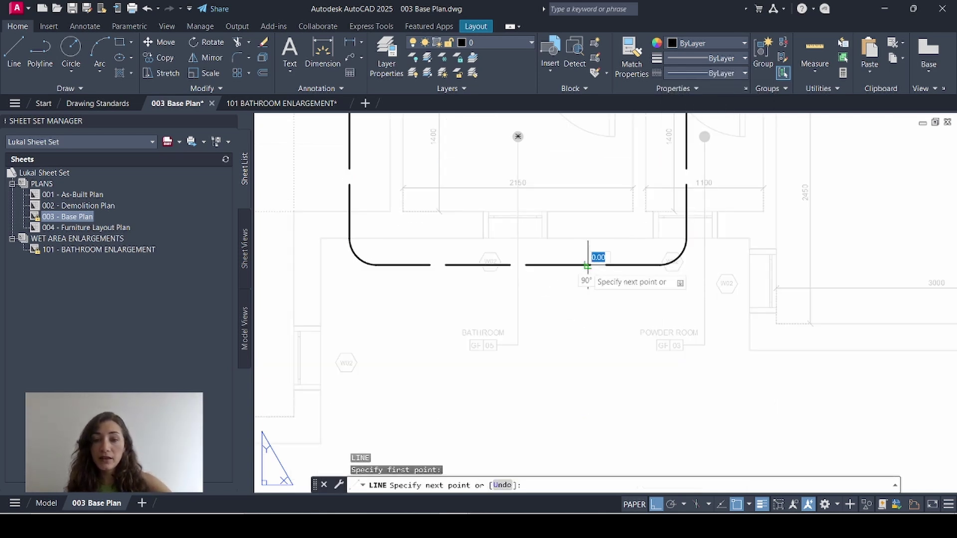
click(588, 390)
key(Escape)
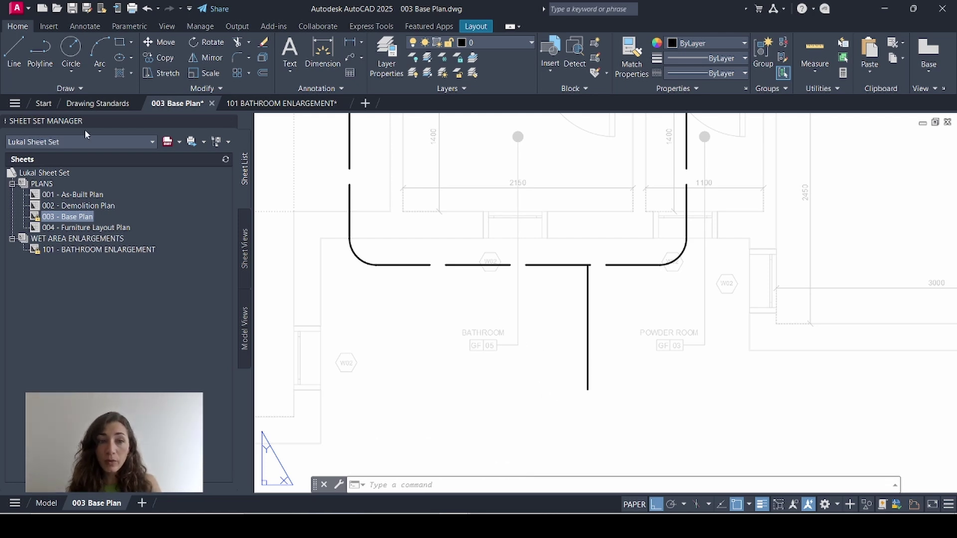
Step: Enable the DETAIL REFERENCE block as callout block for the 01 - BATHROOM PLAN sheet view
click(243, 273)
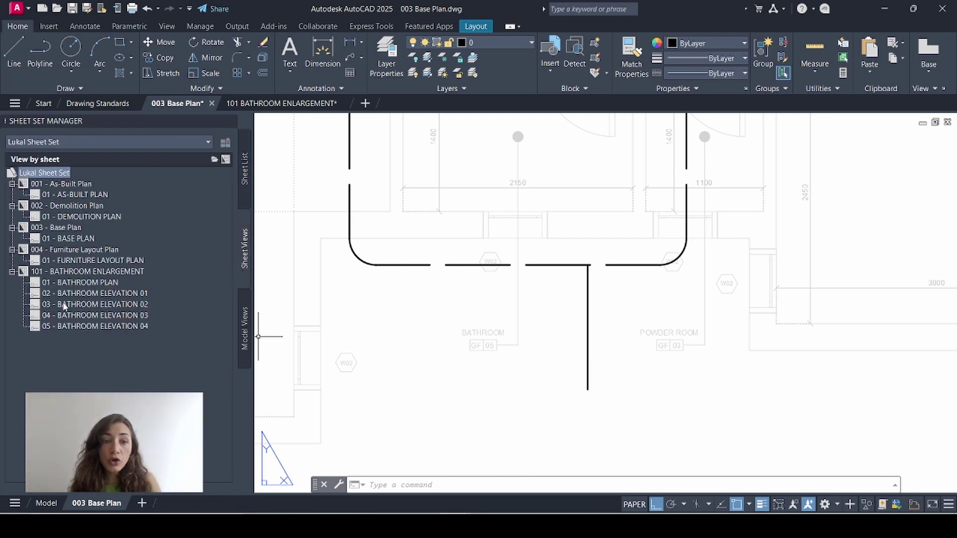
click(81, 283)
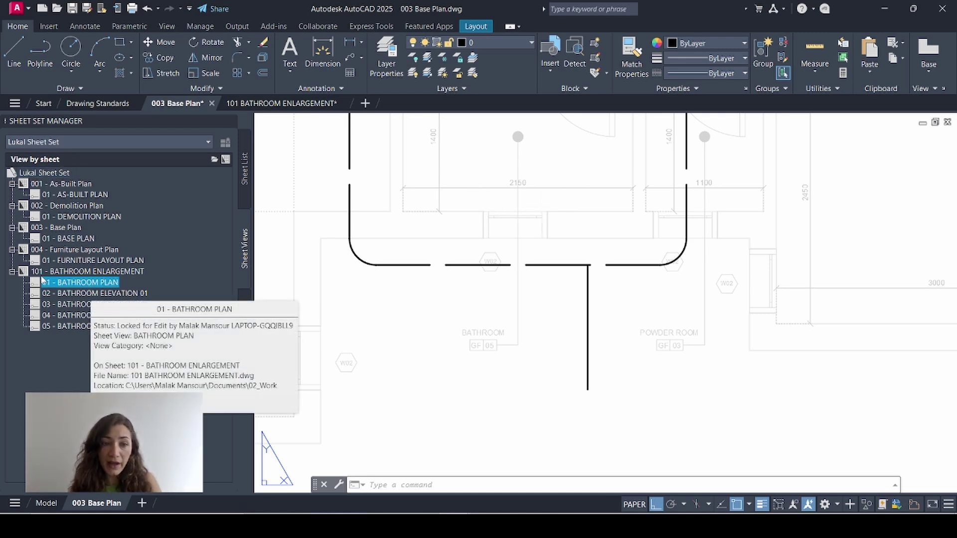
right_click(84, 283)
mouse_move(140, 332)
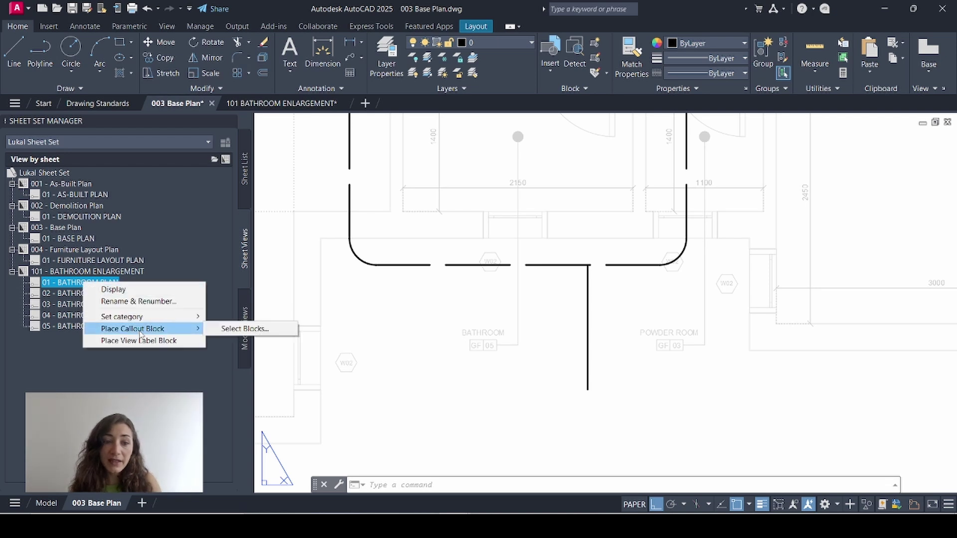
click(244, 328)
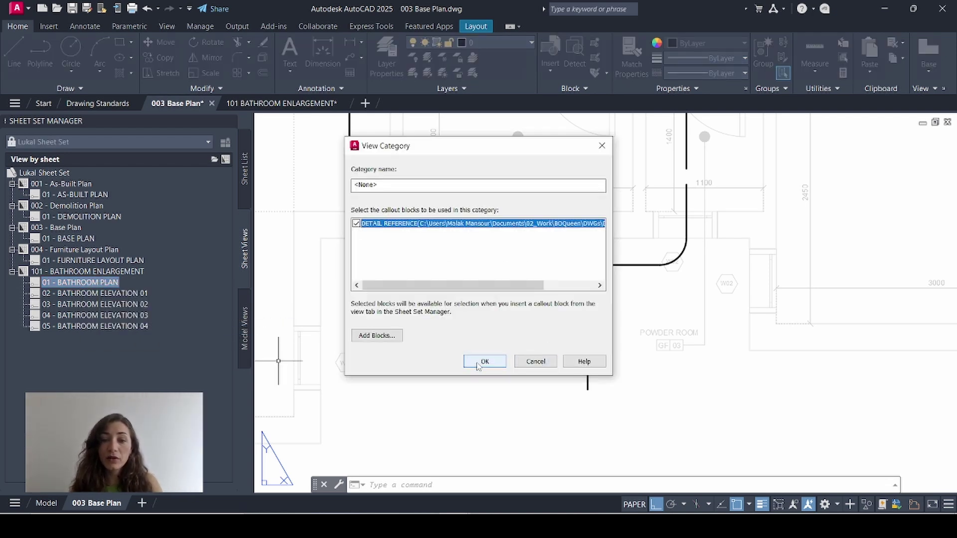
click(483, 361)
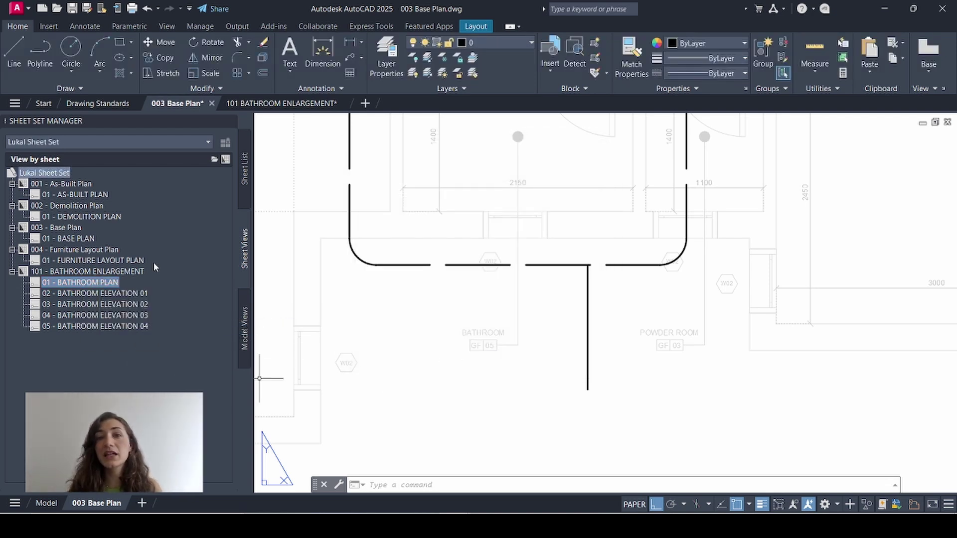
Step: Place the DETAIL REFERENCE callout of the 01 - BATHROOM PLAN view near the leader line's lower end, keeping the default attributes
right_click(95, 284)
mouse_move(145, 328)
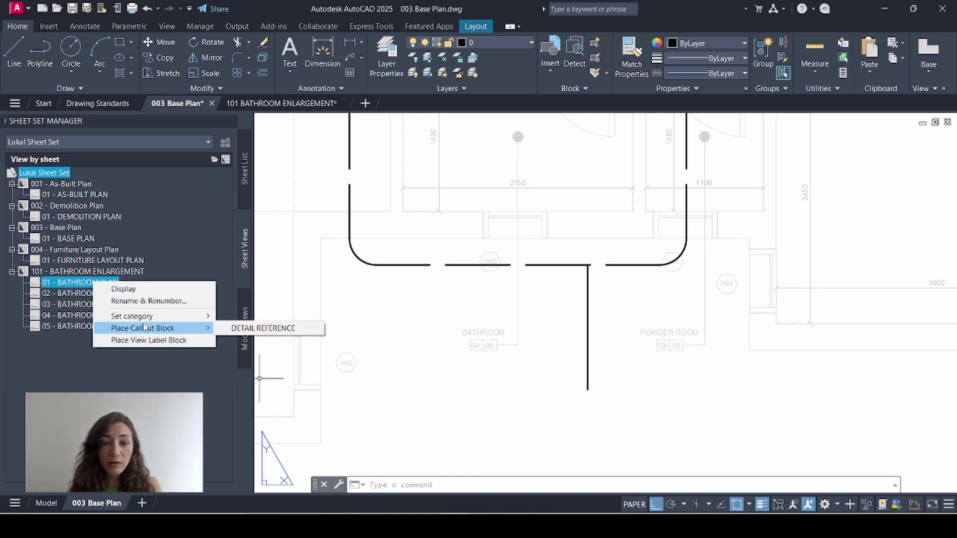
click(280, 333)
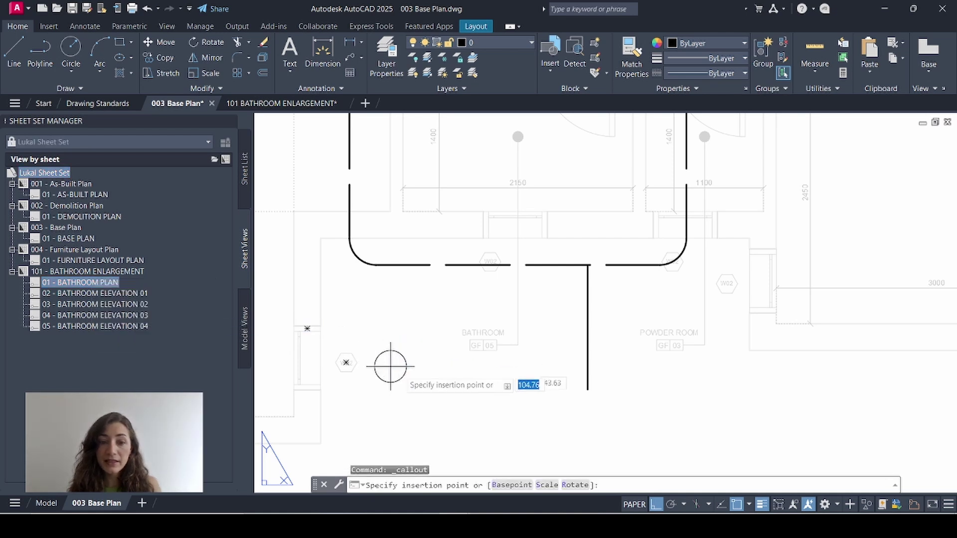
click(539, 406)
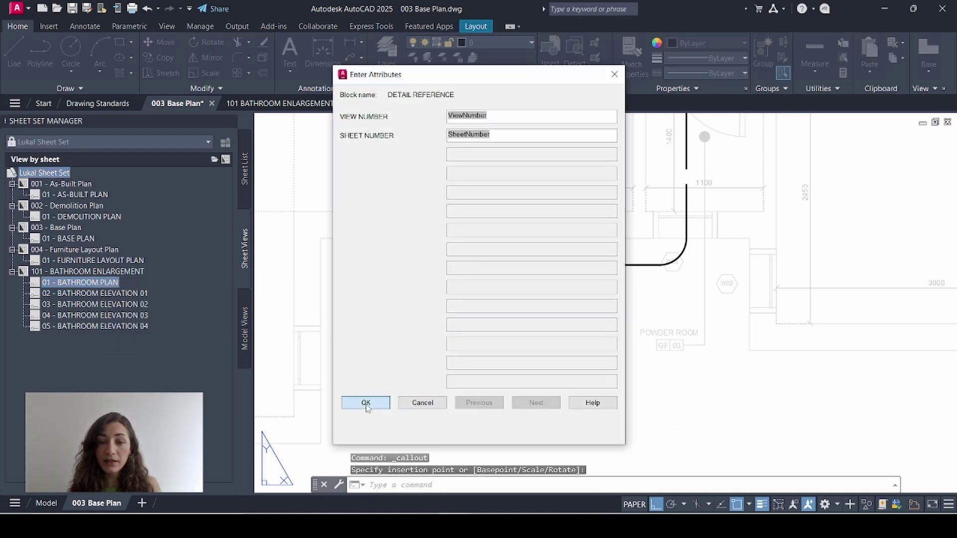
click(365, 403)
scroll(568, 401, up, 4)
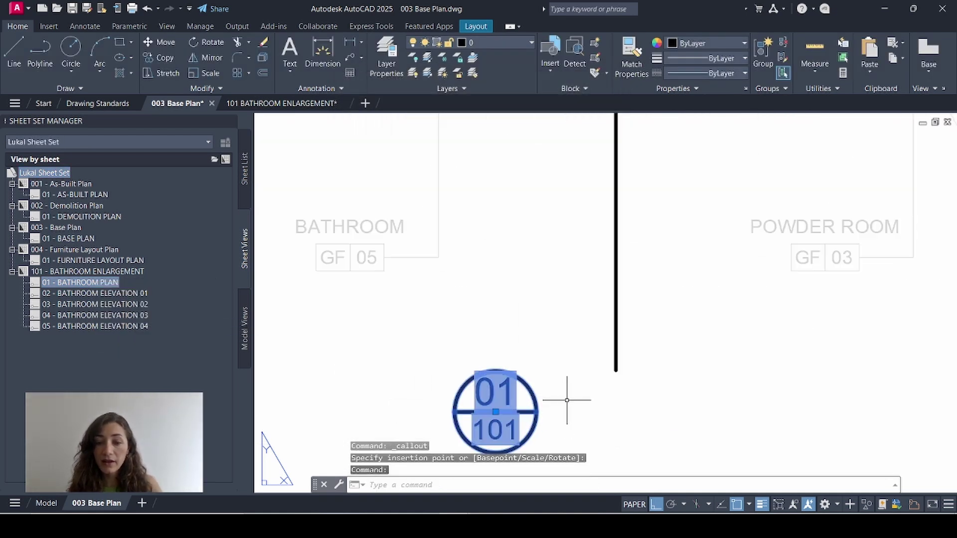
Step: Move the callout by its top quadrant point onto the lower end of the vertical leader line
text(m)
key(Return)
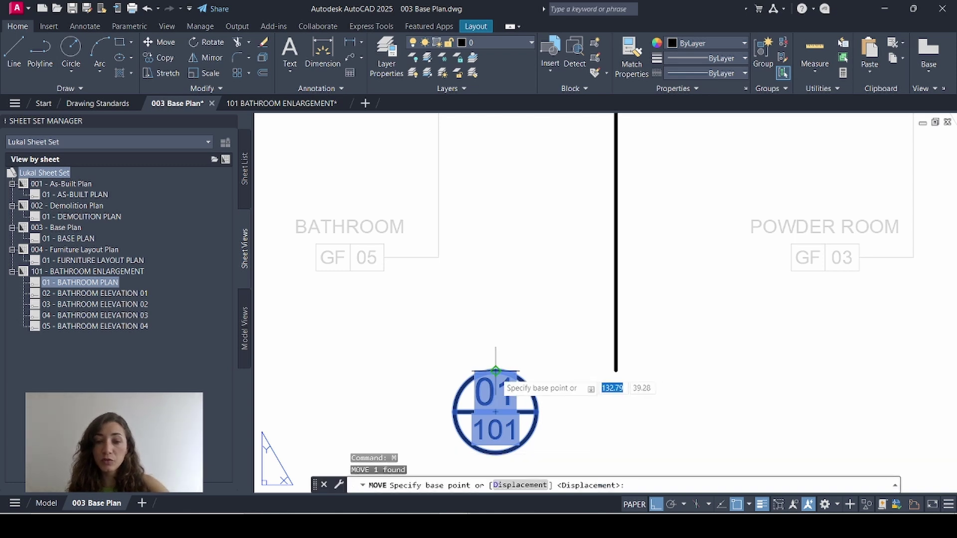
click(495, 370)
click(626, 359)
key(Escape)
scroll(597, 392, down, 5)
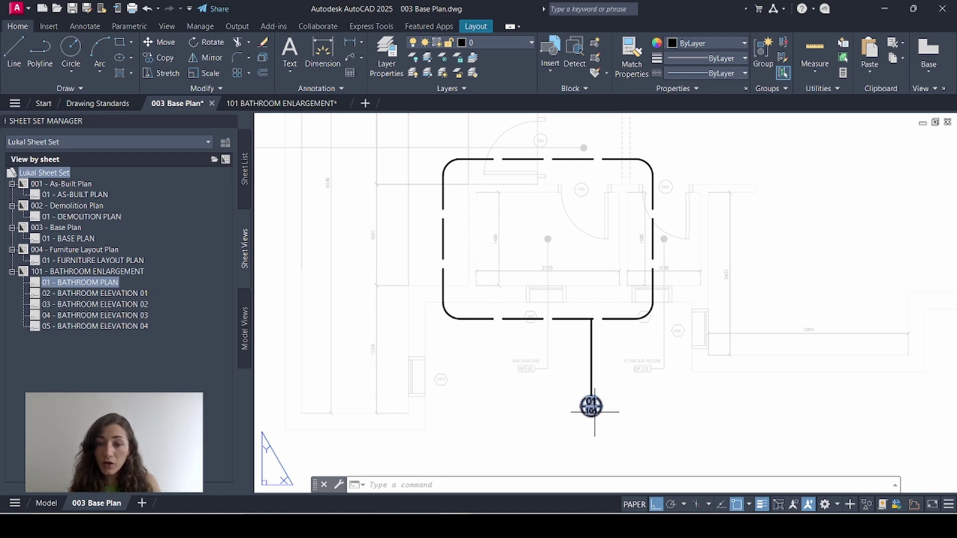
Step: Open the 101 - BATHROOM ENLARGEMENT sheet from the sheet list, showing its bathroom plan view
click(244, 183)
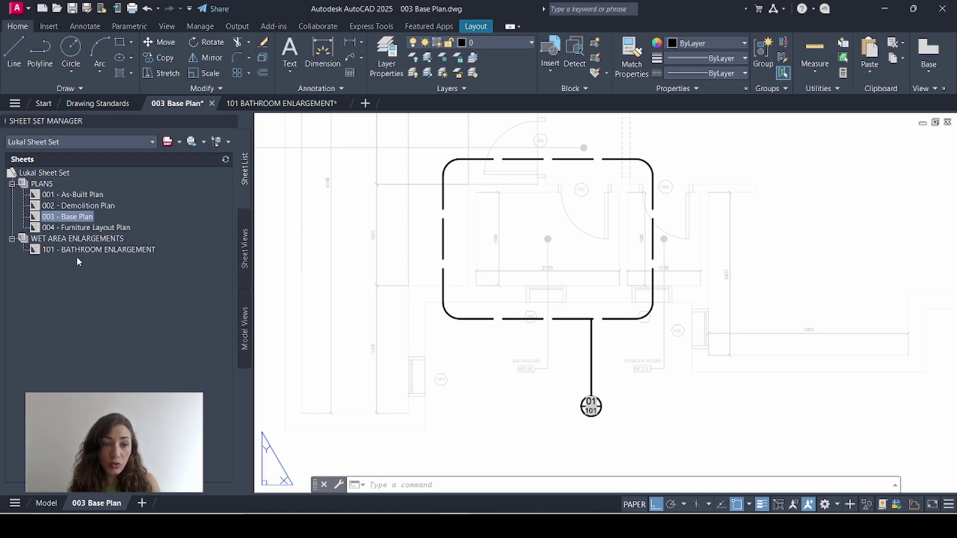
double_click(102, 250)
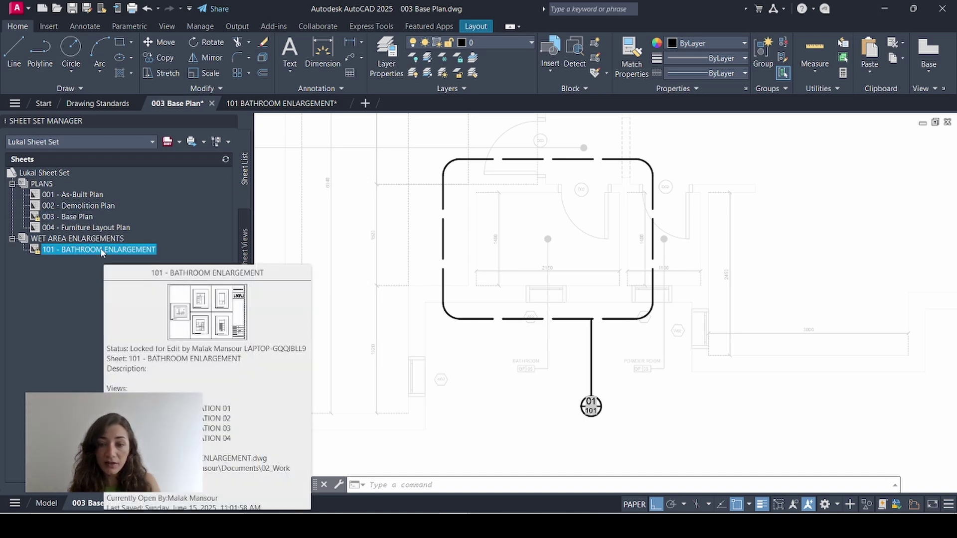
scroll(369, 329, up, 4)
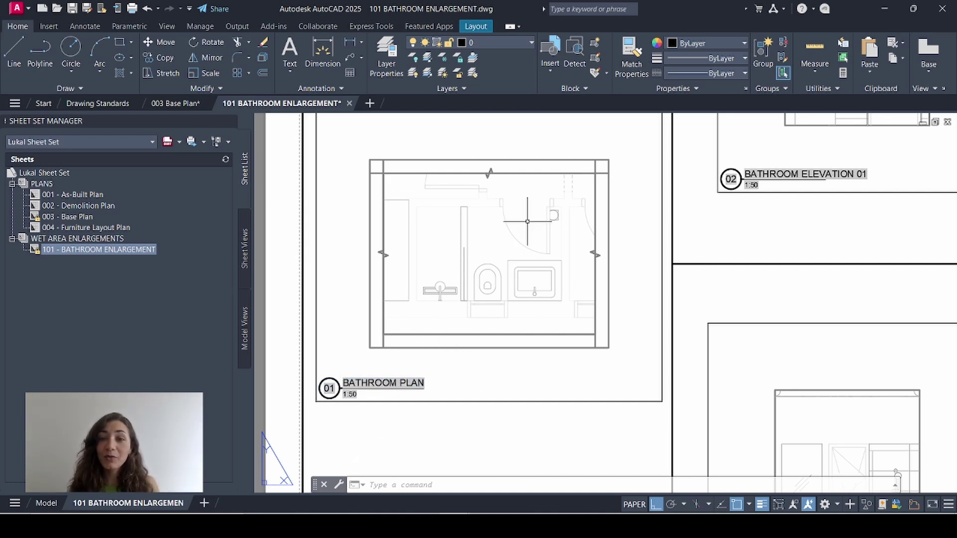
scroll(461, 213, down, 4)
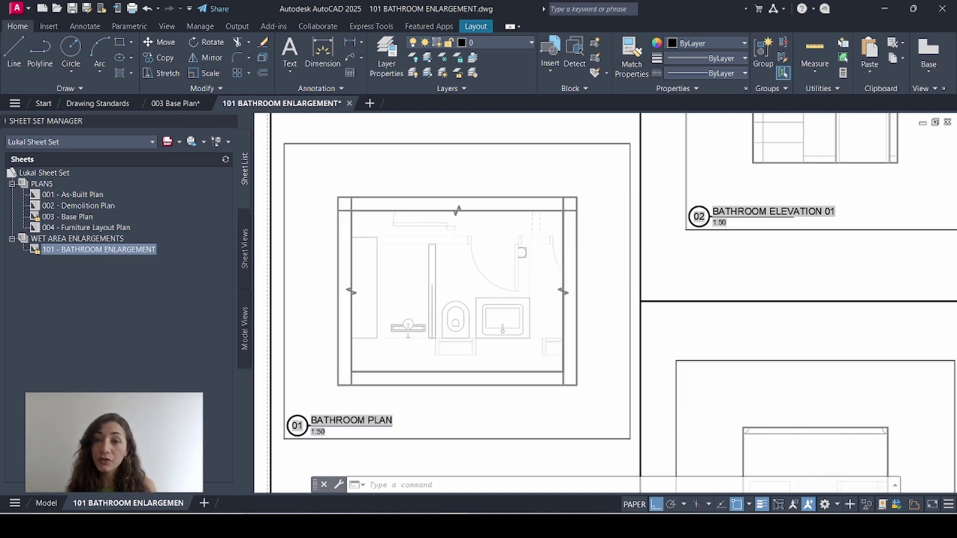